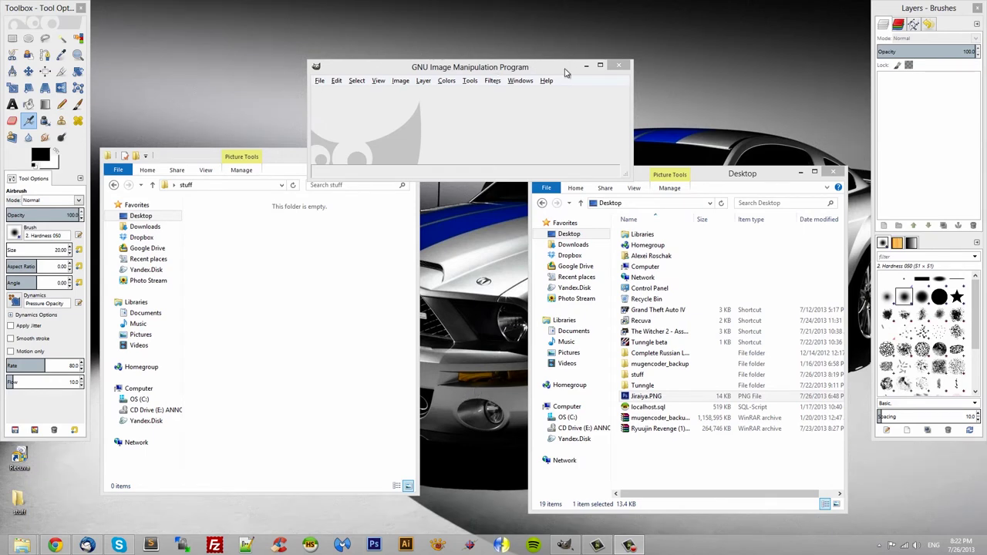
Enlarge the empty GIMP window, move it to the top centre, and trim its bottom edge slightly
left_click_drag(566, 73, 558, 49)
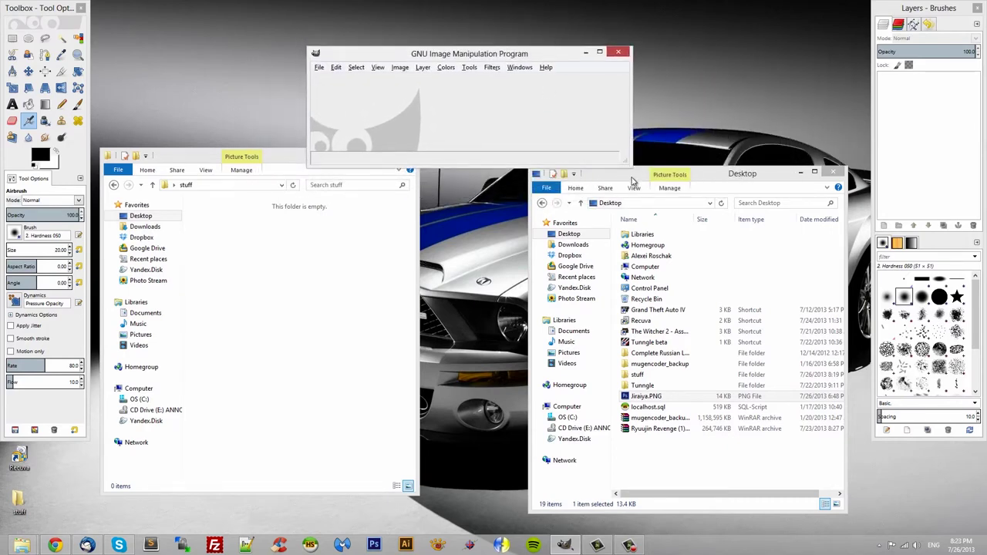
left_click_drag(627, 161, 749, 457)
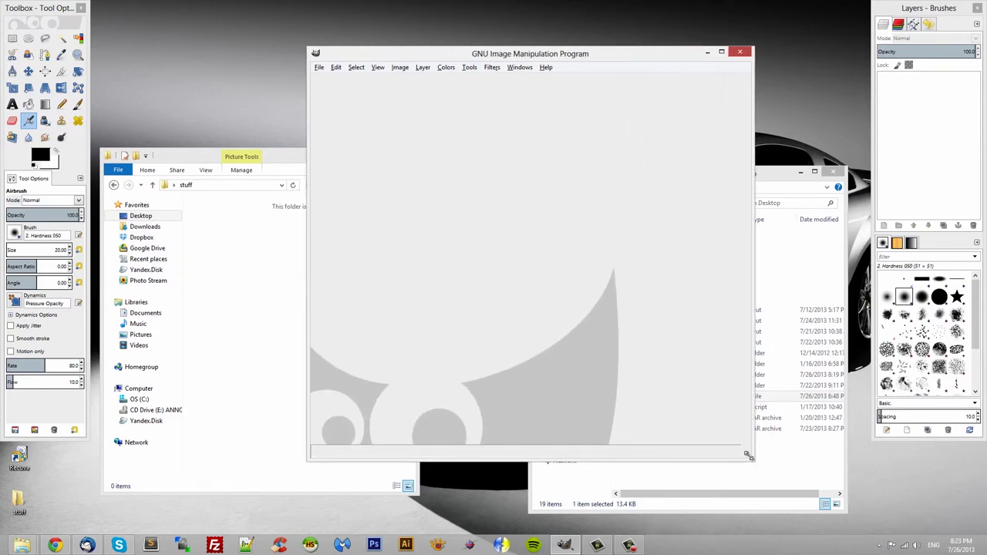
left_click_drag(590, 56, 636, 47)
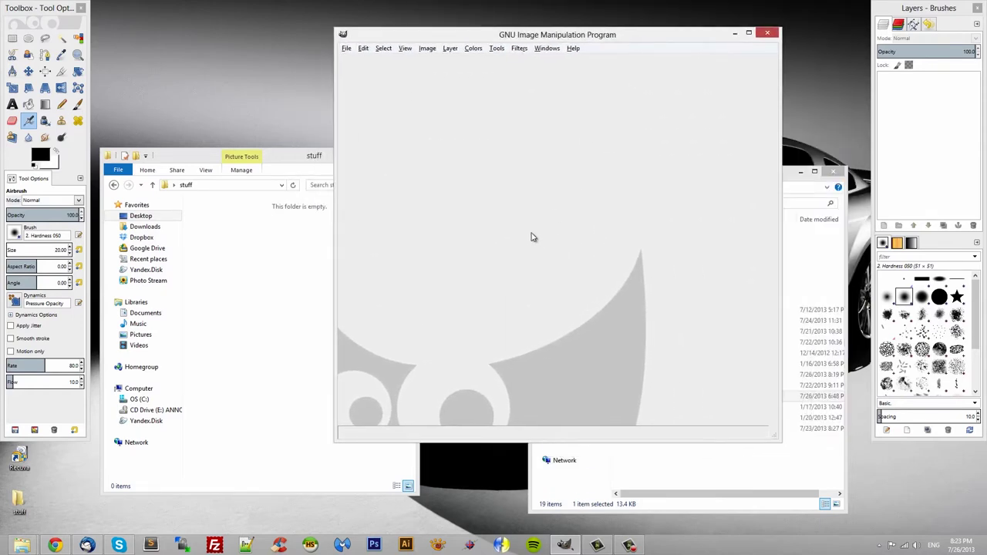
left_click_drag(544, 442, 542, 419)
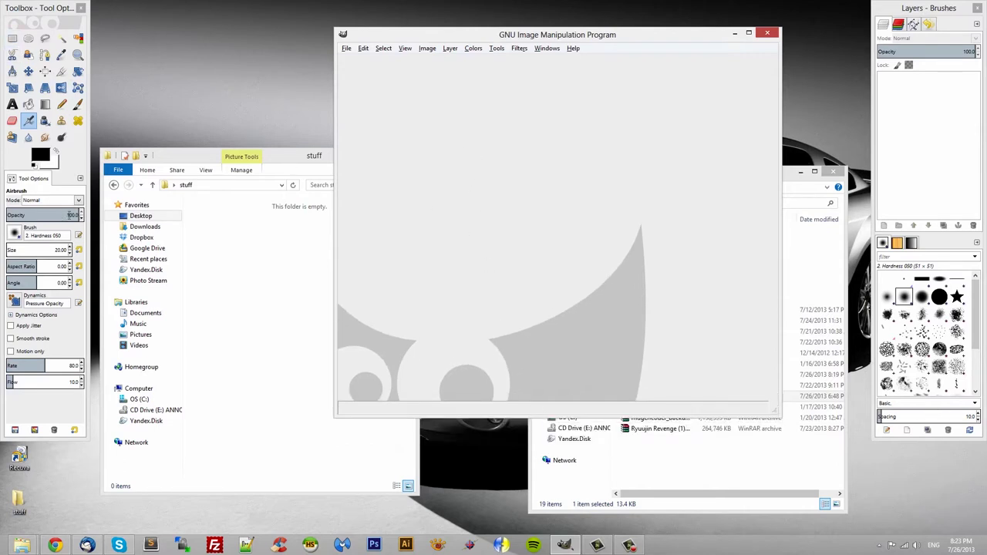
In the File > Open browser, go to Pictures > SPRITES > SHEETS and preview the sheet files
left_click(347, 48)
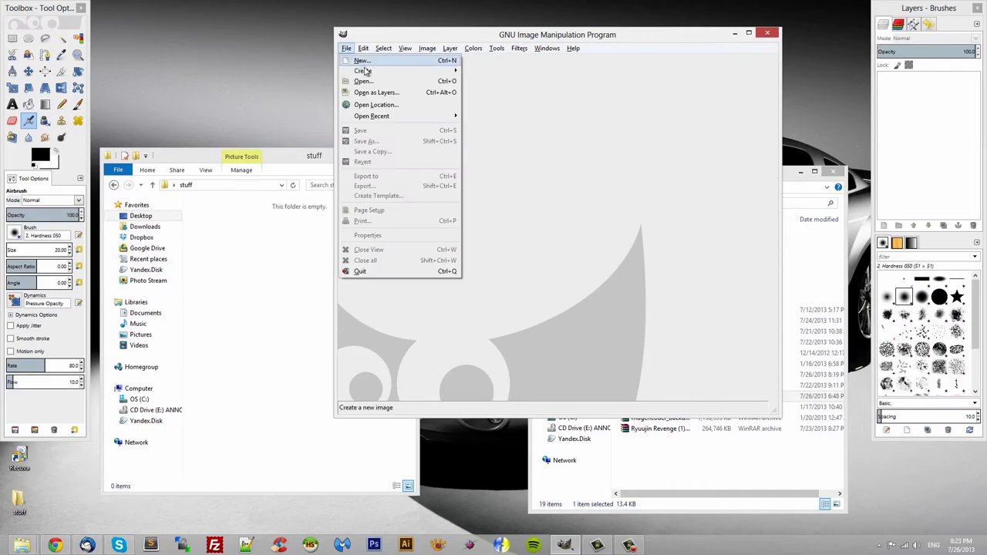
left_click(374, 85)
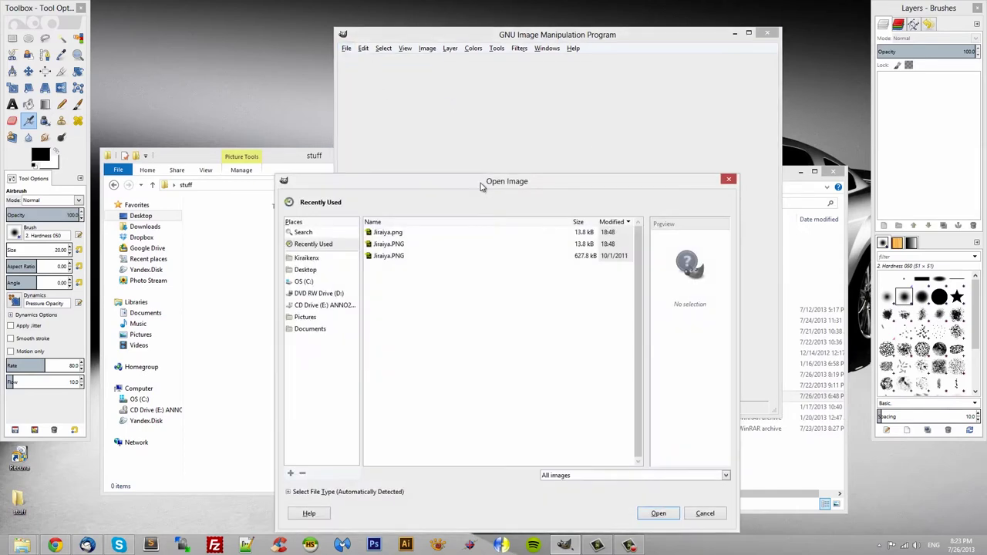
left_click(243, 245)
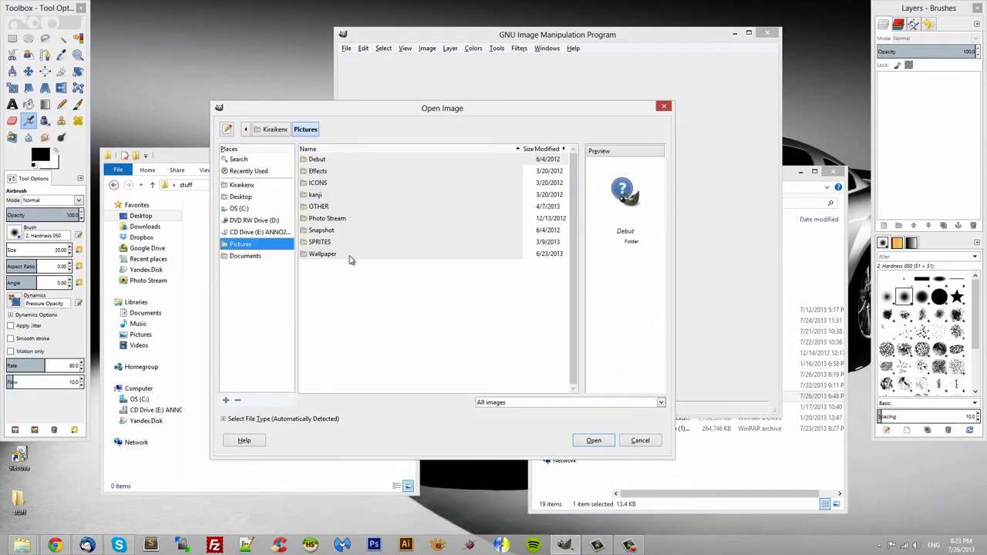
double_click(330, 247)
double_click(323, 302)
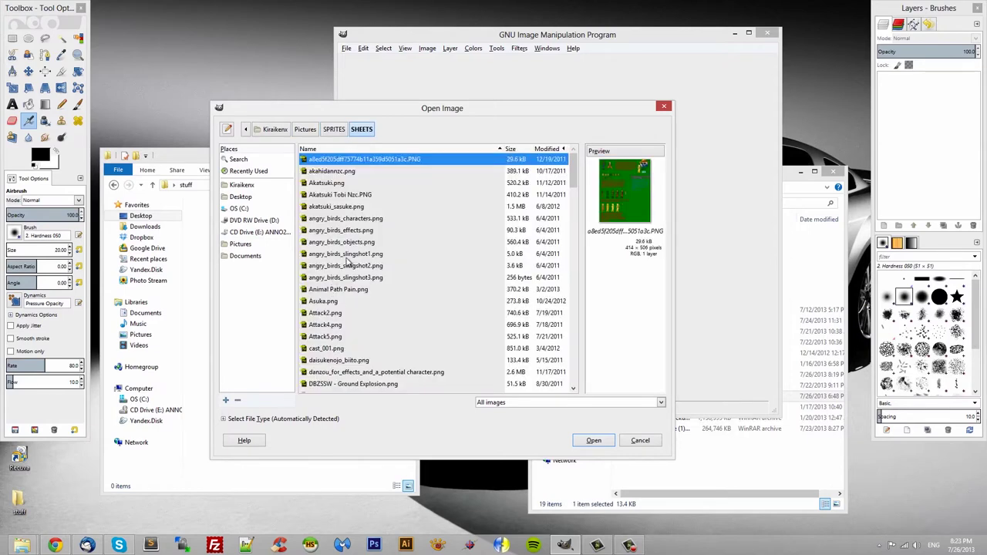
left_click(350, 262)
left_click(352, 301)
Open Deidara.PNG from the SHEETS list and maximize its image window
scroll(350, 301, "down", 2)
scroll(348, 299, "down", 2)
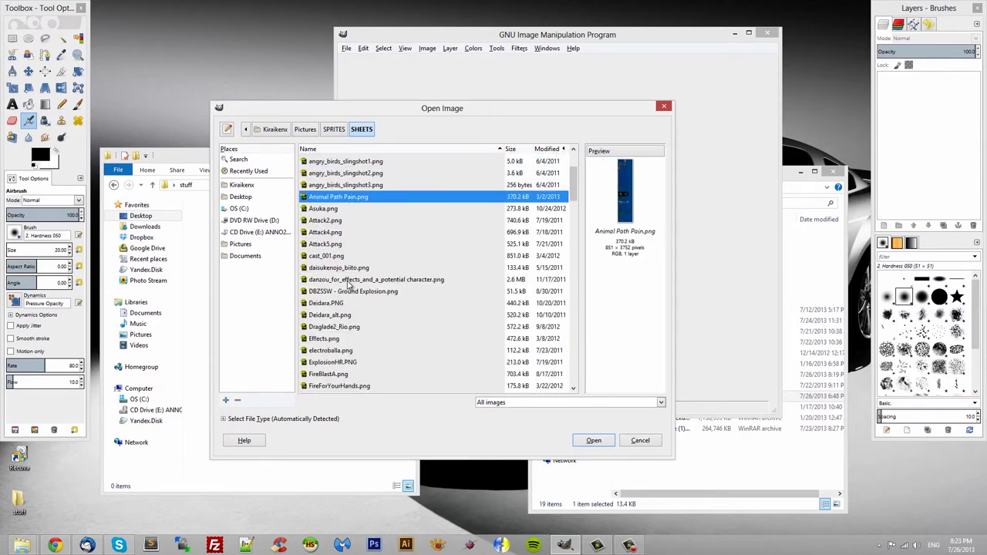
scroll(349, 316, "up", 3)
scroll(349, 347, "down", 1)
left_click(343, 367)
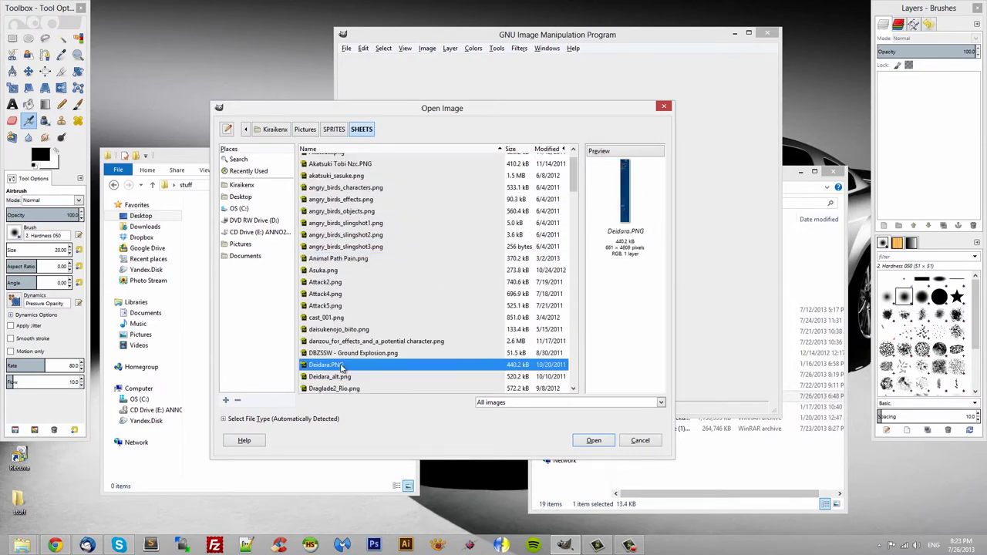
left_click(598, 442)
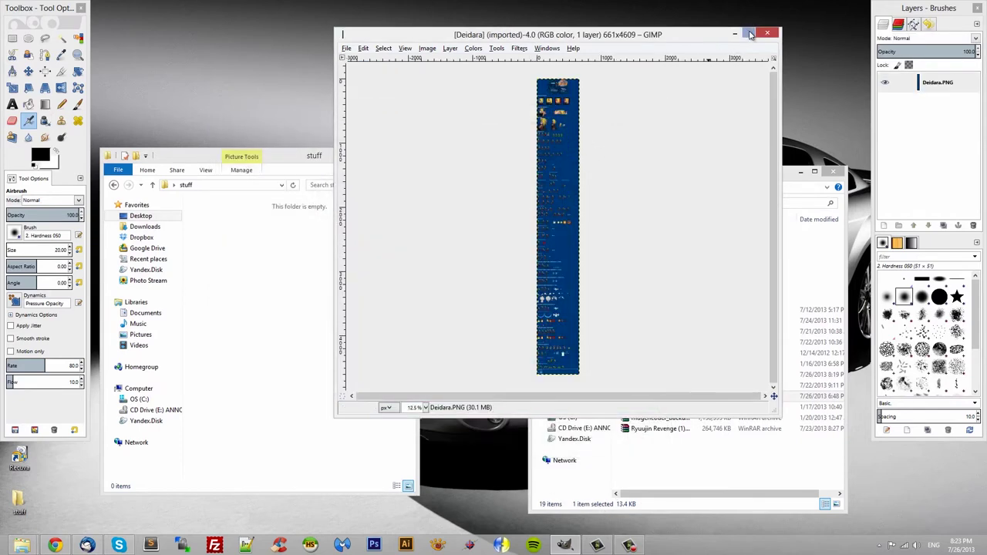
left_click(748, 35)
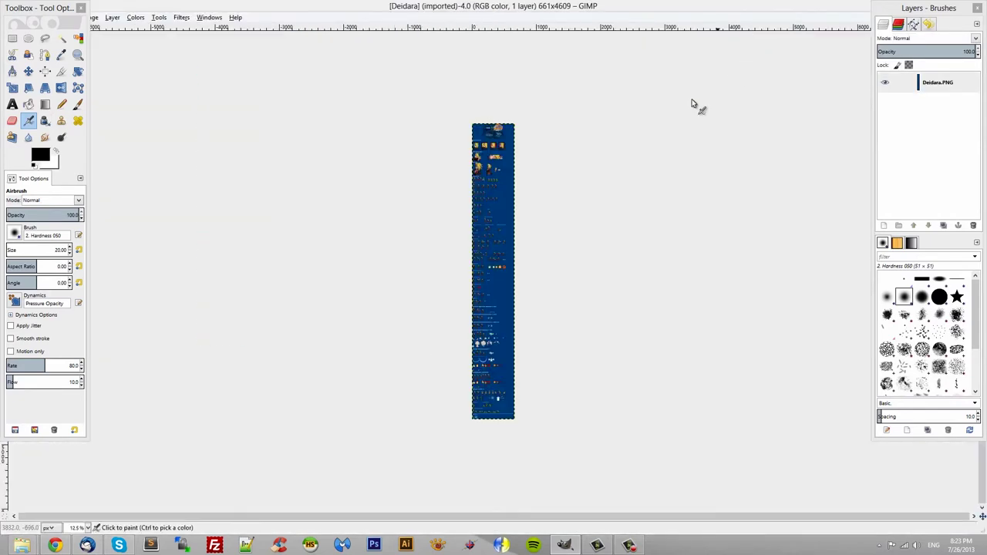
Zoom in on the middle of the Deidara sprite sheet with the Zoom tool
key("z")
left_click(482, 234)
left_click(504, 210)
left_click_drag(504, 214, 509, 207)
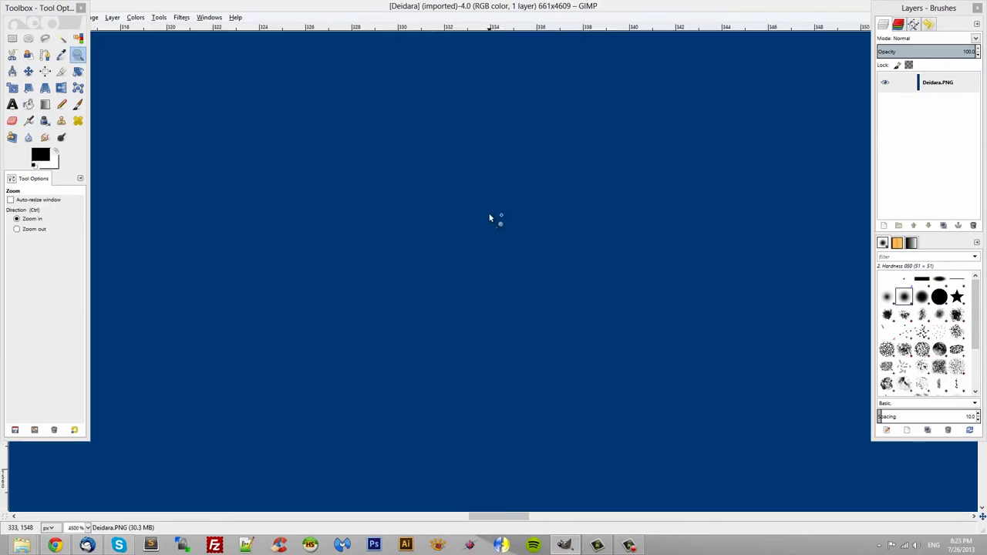
Scroll through the sheet's portrait and sprite sections, then switch to Rectangle Select
scroll(477, 222, "down", 8)
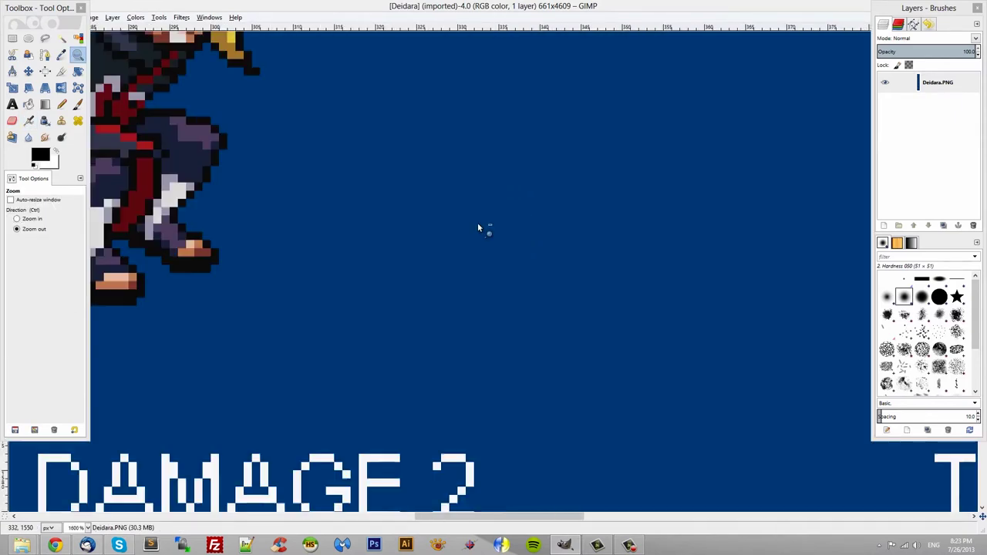
scroll(477, 222, "down", 3)
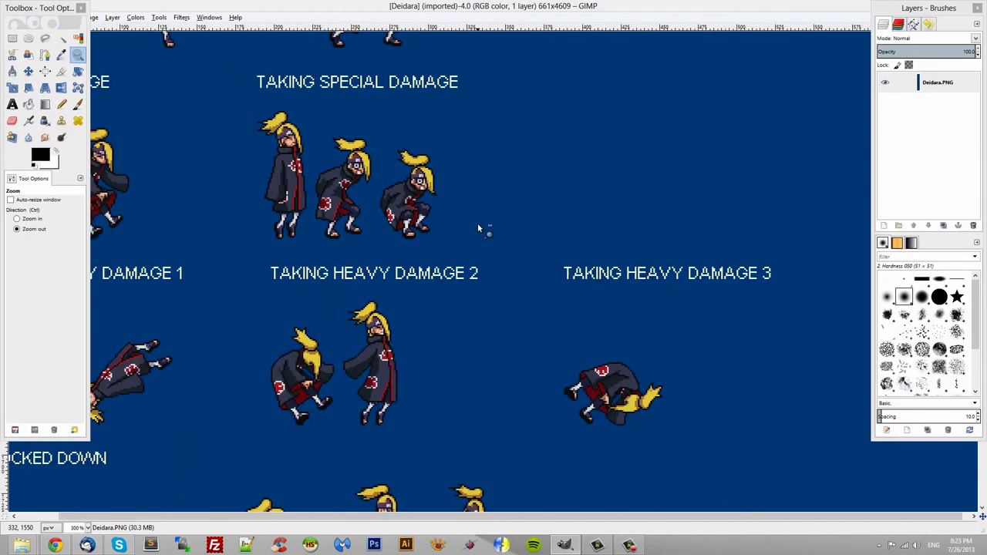
scroll(483, 227, "up", 15)
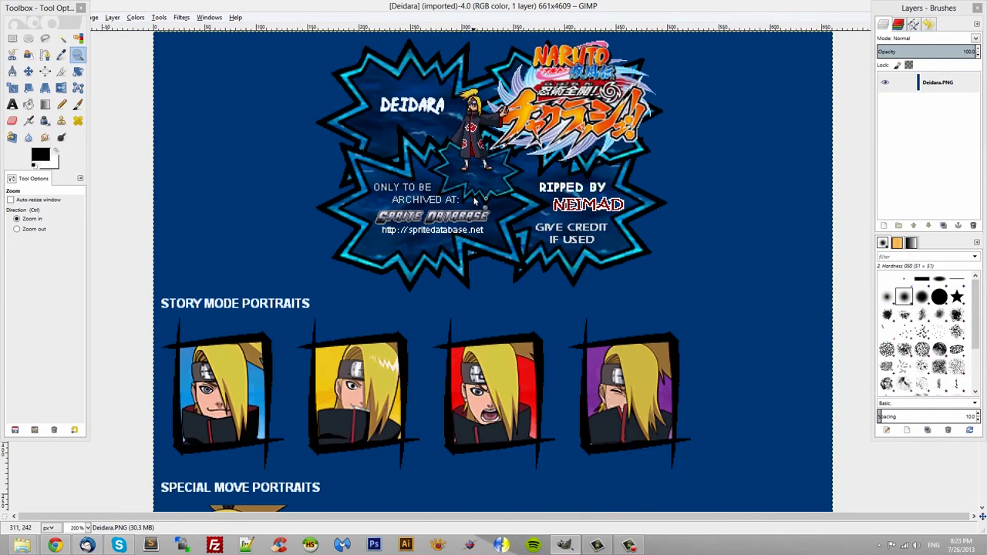
scroll(339, 158, "down", 3)
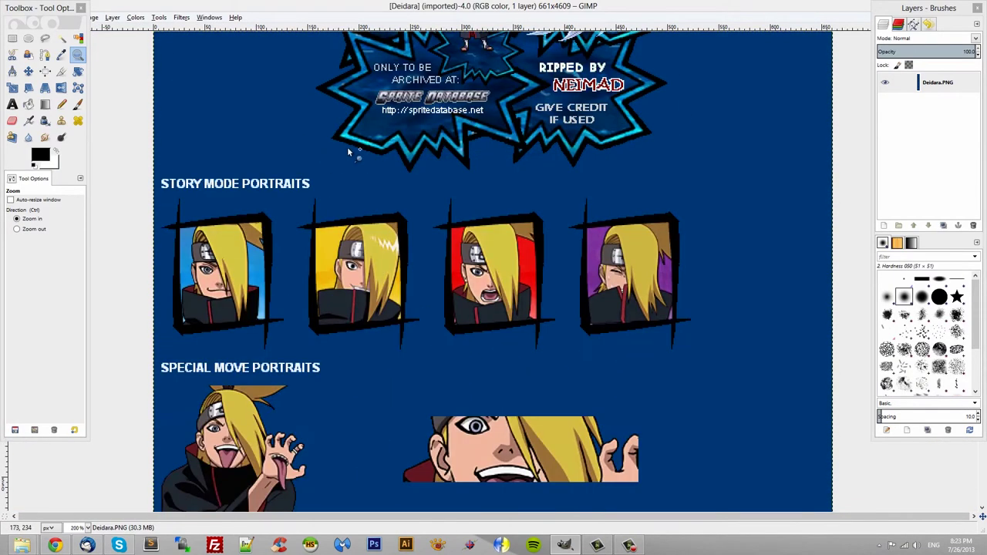
scroll(471, 197, "down", 10)
scroll(485, 216, "up", 12)
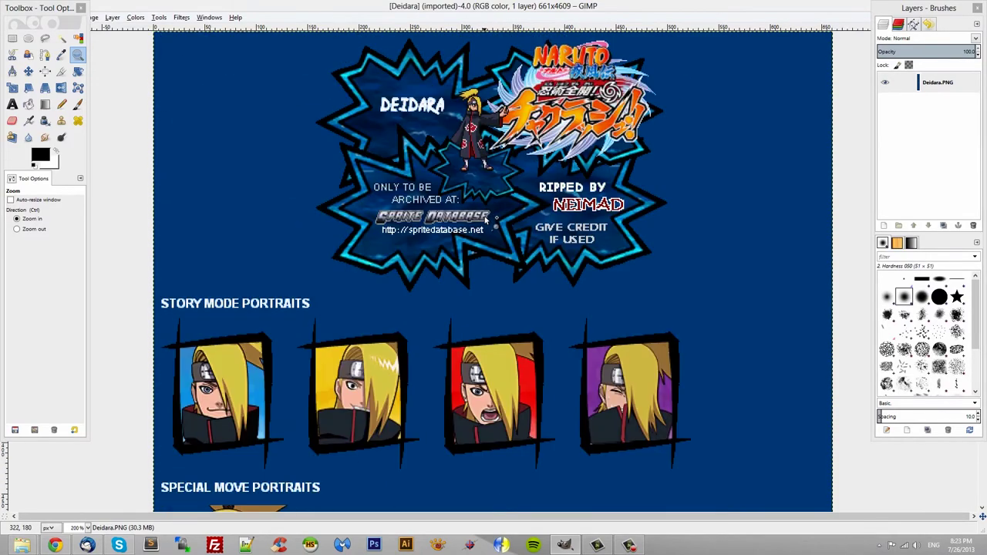
scroll(485, 219, "down", 12)
scroll(485, 222, "down", 20)
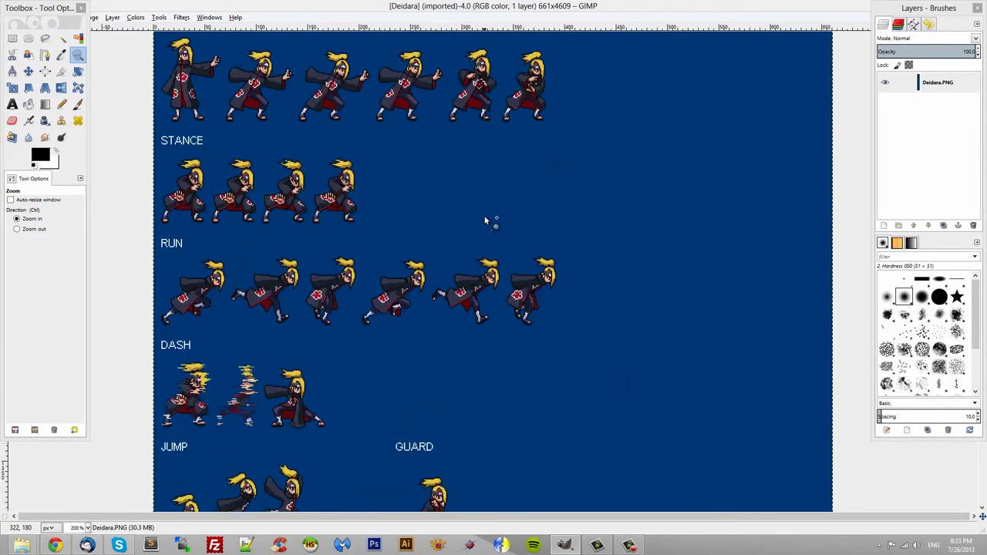
scroll(485, 222, "up", 9)
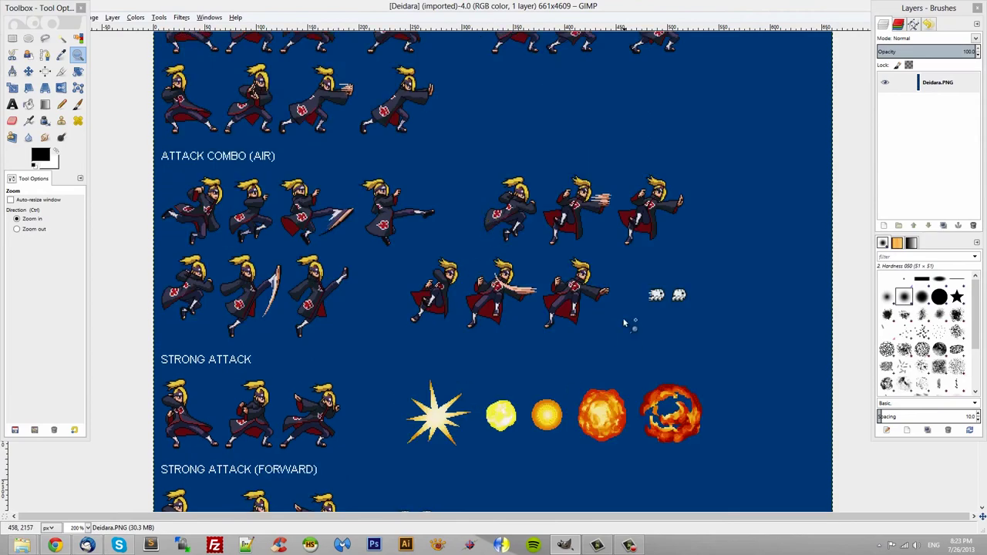
scroll(501, 177, "up", 20)
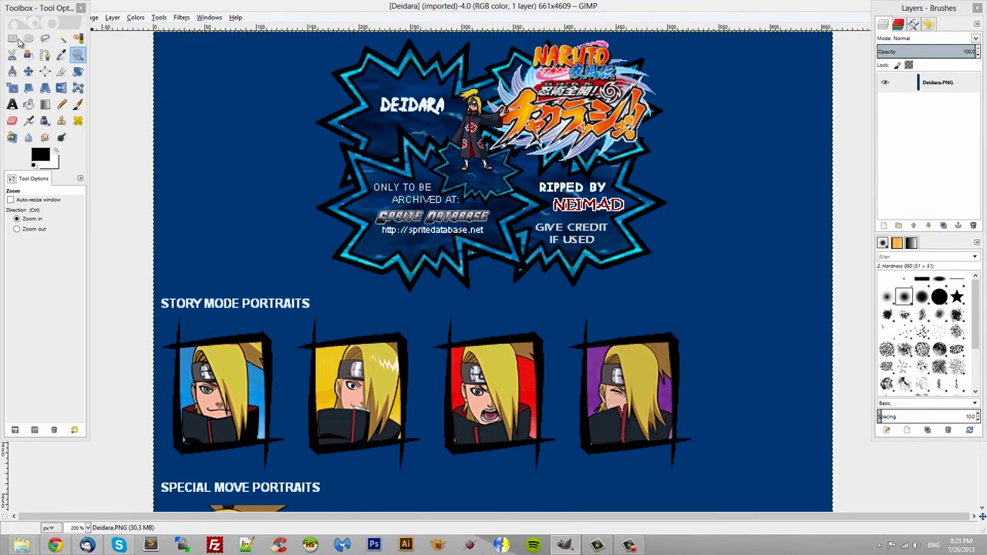
key("r")
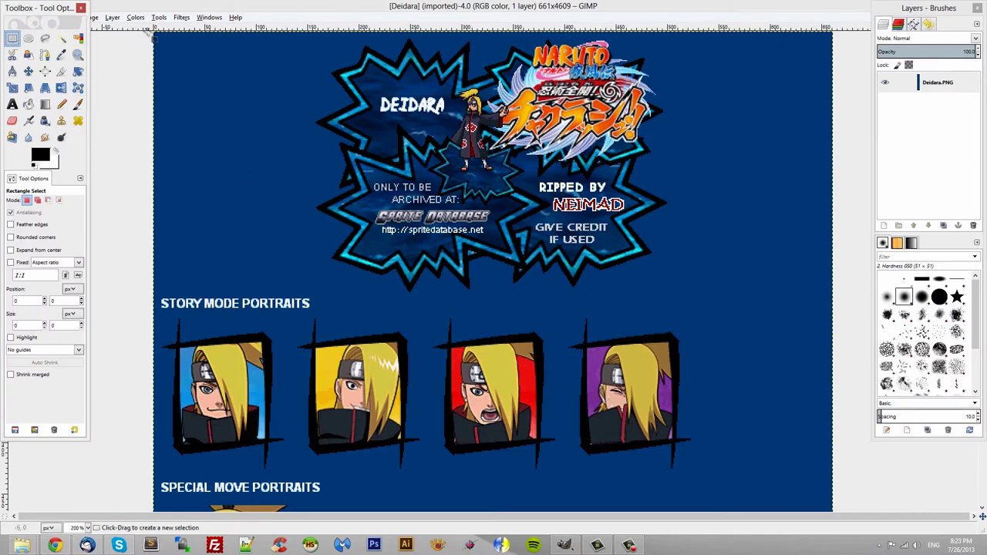
Erase the sheet's top banner and portrait sections to white
left_click_drag(151, 31, 818, 481)
left_click_drag(840, 520, 846, 350)
key("Delete")
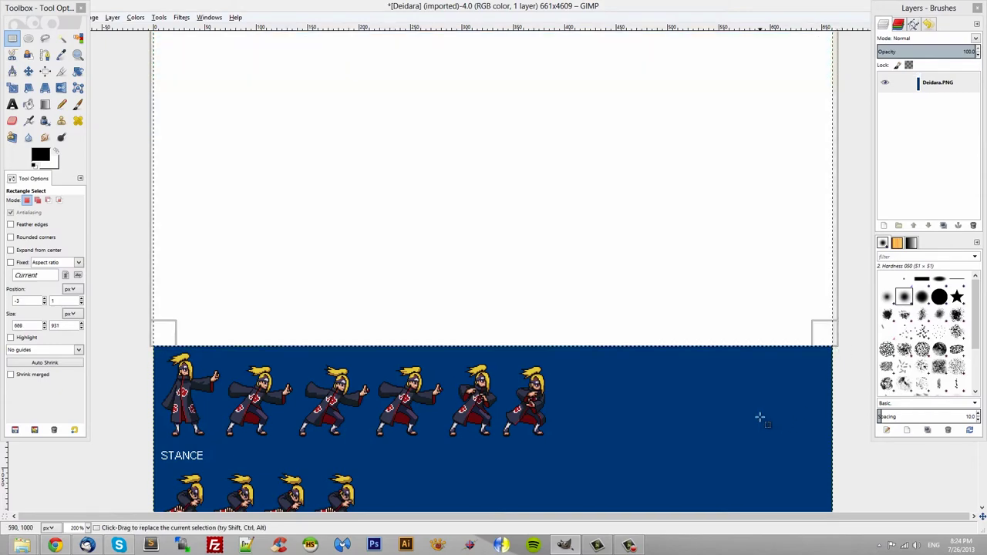
left_click(484, 392)
Erase the explosion sprites in the STRONG ATTACK row to white and drop the selection
scroll(484, 392, "down", 10)
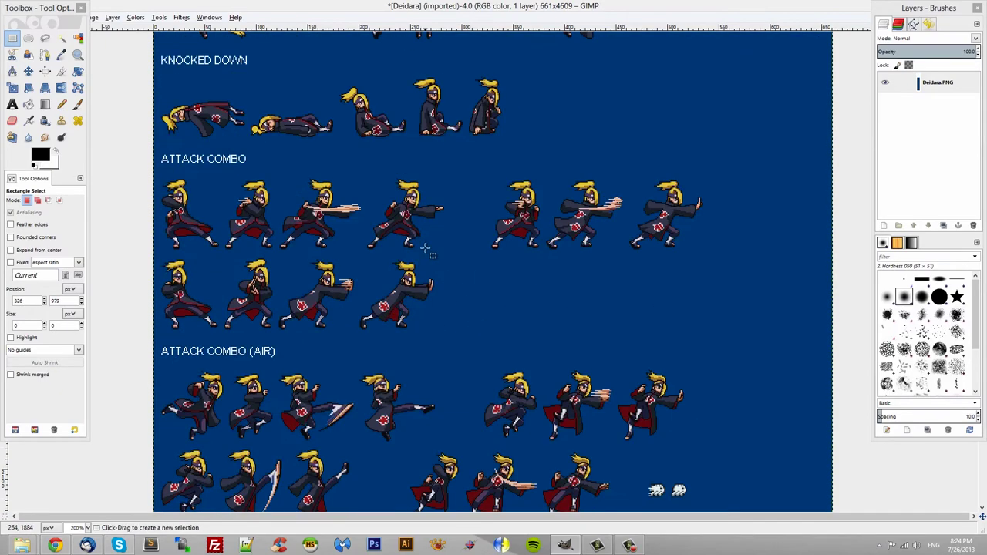
scroll(438, 262, "down", 15)
scroll(413, 225, "up", 3)
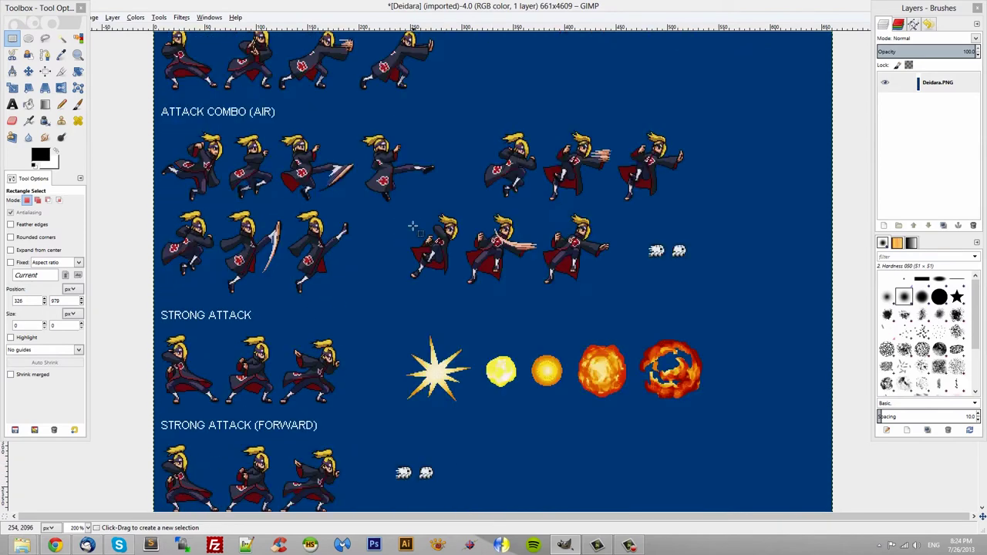
left_click_drag(394, 316, 721, 430)
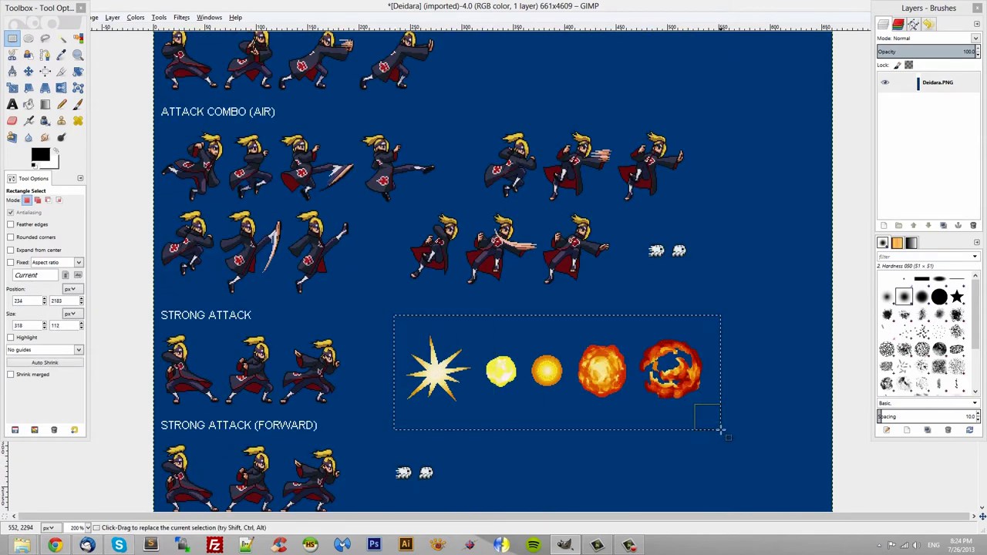
key("Delete")
left_click(748, 371)
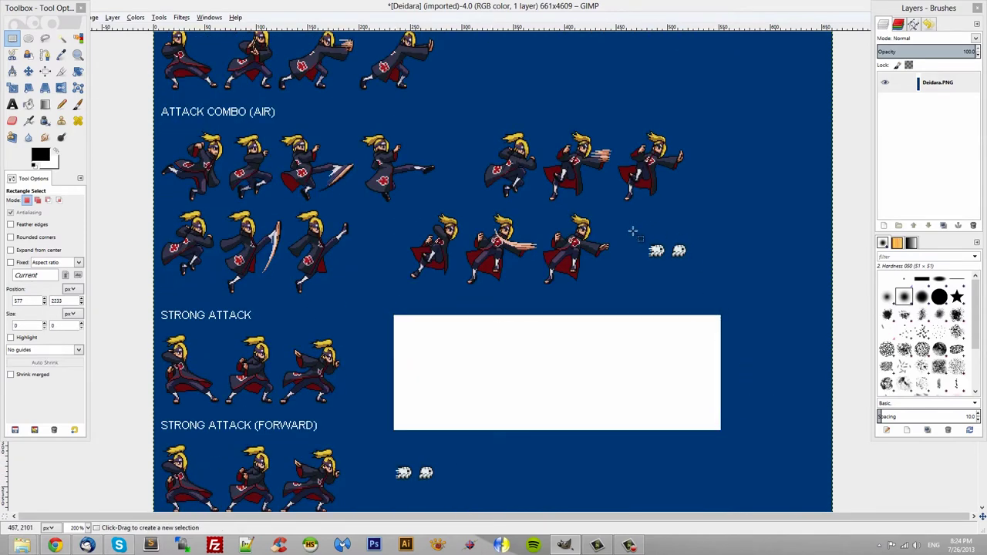
left_click_drag(633, 231, 738, 278)
left_click(747, 258)
Try a selection around the small clay sprites beside STRONG ATTACK (FORWARD), then cancel it
scroll(561, 324, "down", 5)
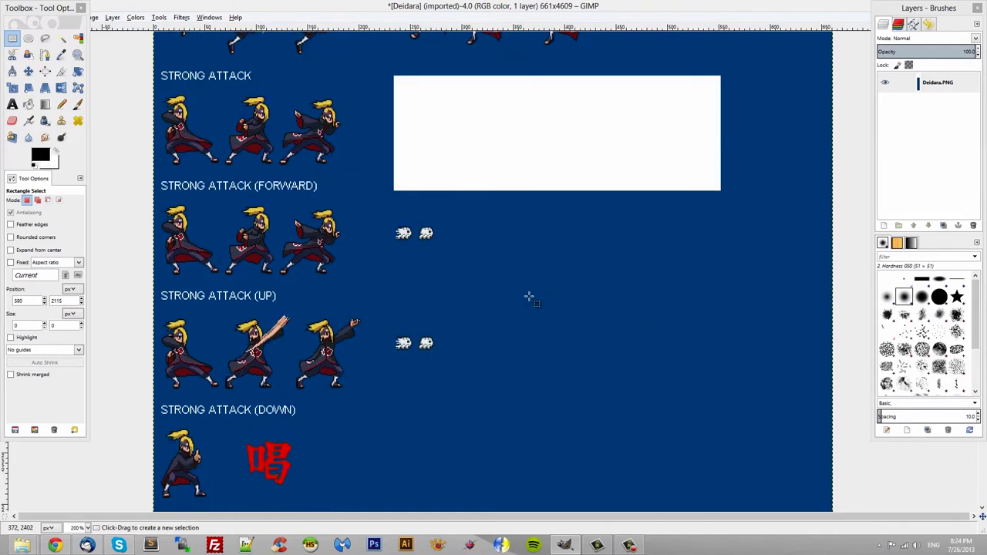
scroll(529, 297, "down", 3)
scroll(530, 295, "up", 11)
scroll(551, 306, "down", 3)
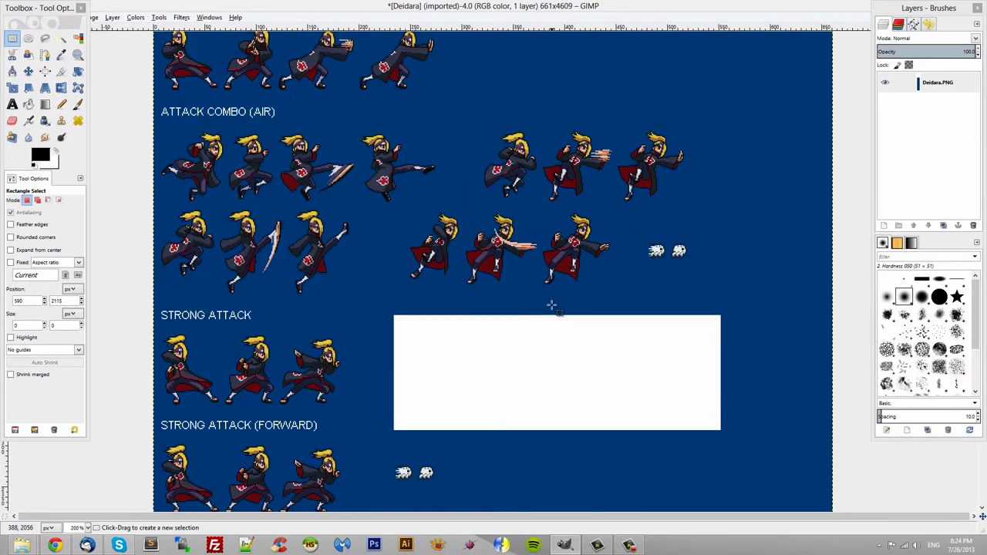
scroll(551, 306, "down", 3)
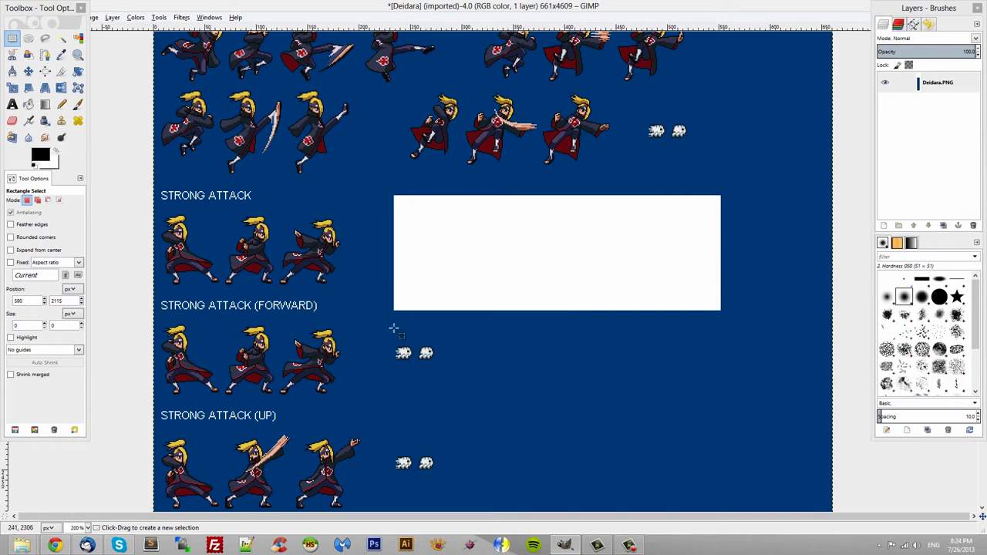
left_click_drag(376, 334, 459, 362)
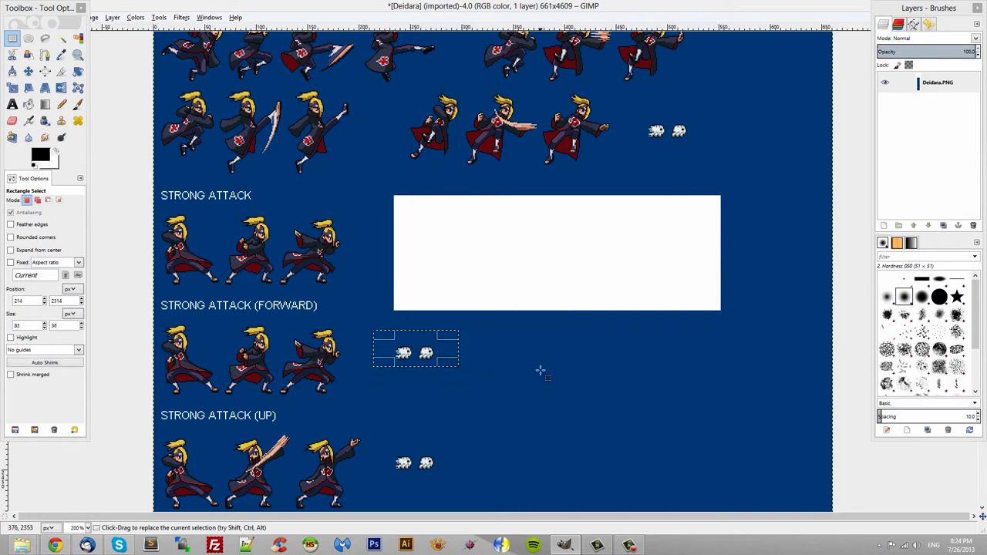
left_click(403, 375)
Select the explosion-cloud rows further down and erase them to white
scroll(558, 340, "down", 11)
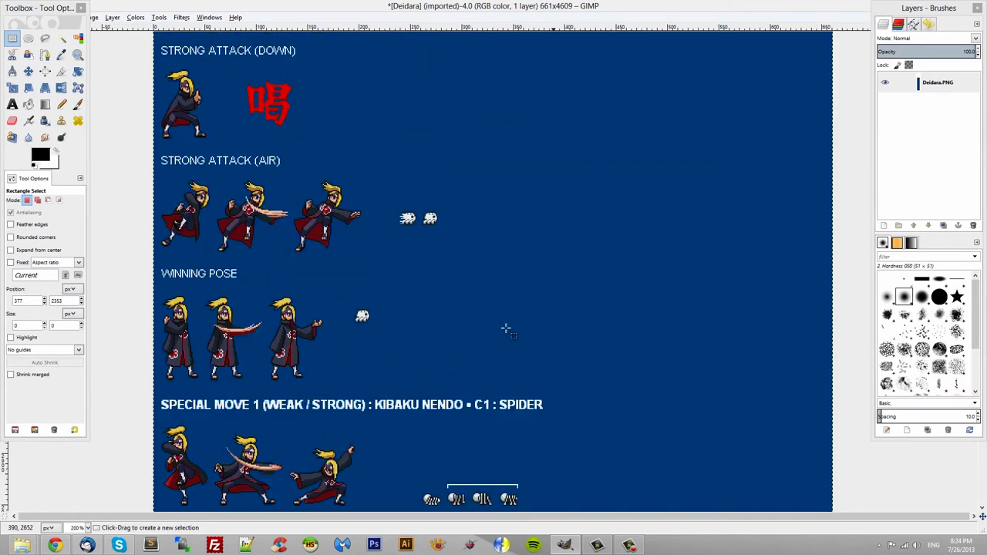
scroll(383, 307, "down", 6)
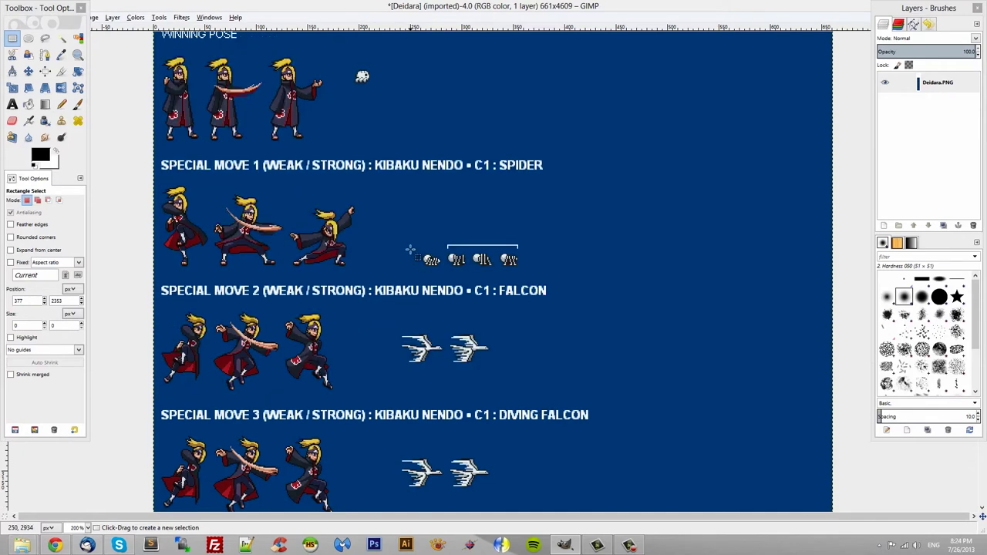
scroll(399, 244, "down", 9)
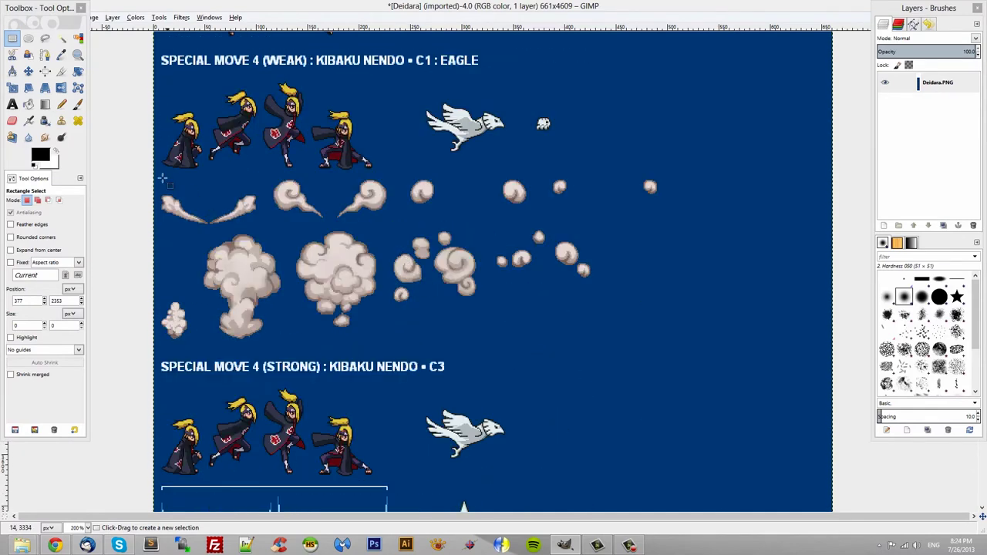
left_click_drag(145, 176, 707, 355)
key("Delete")
Draw a selection enclosing the top pose rows through STANCE and RUN
scroll(617, 309, "up", 20)
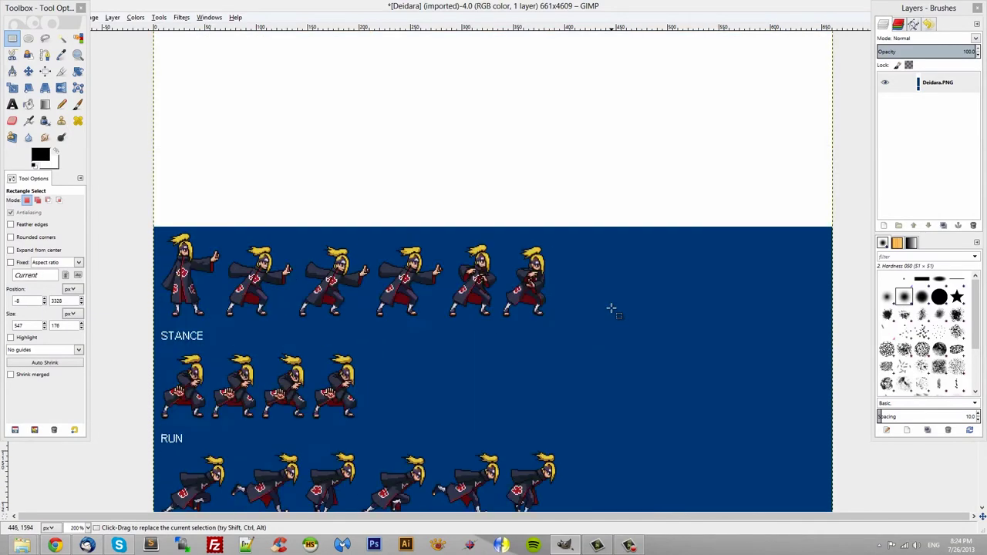
scroll(611, 308, "down", 6)
scroll(611, 309, "up", 3)
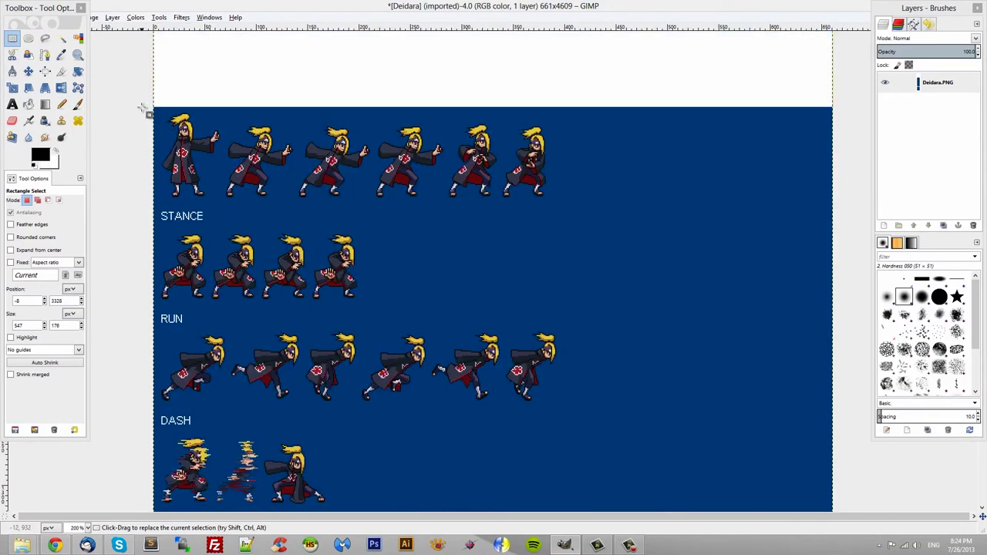
left_click_drag(143, 108, 570, 412)
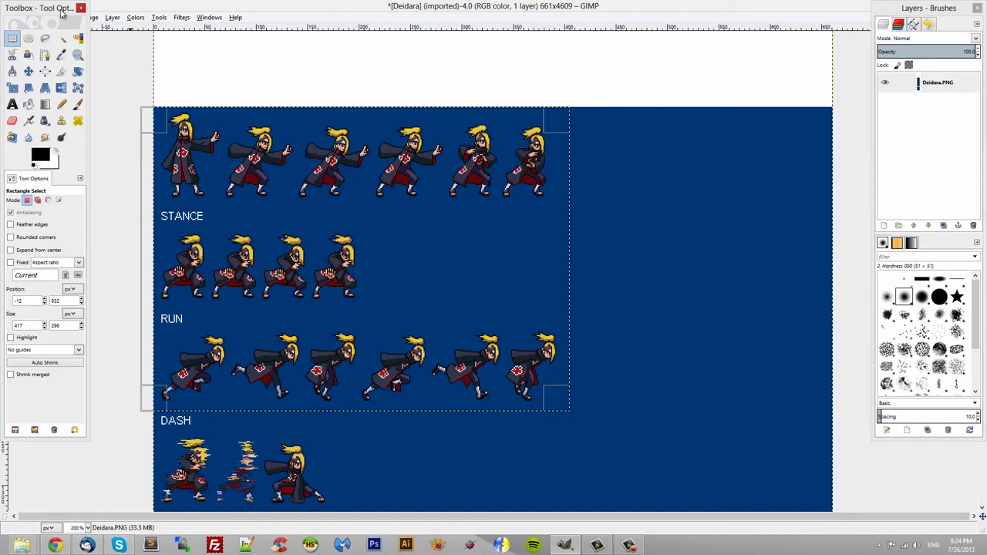
Move the toolbox aside and crop to the selection, leaving a 405×296 stance-and-run canvas
left_click_drag(61, 8, 72, 40)
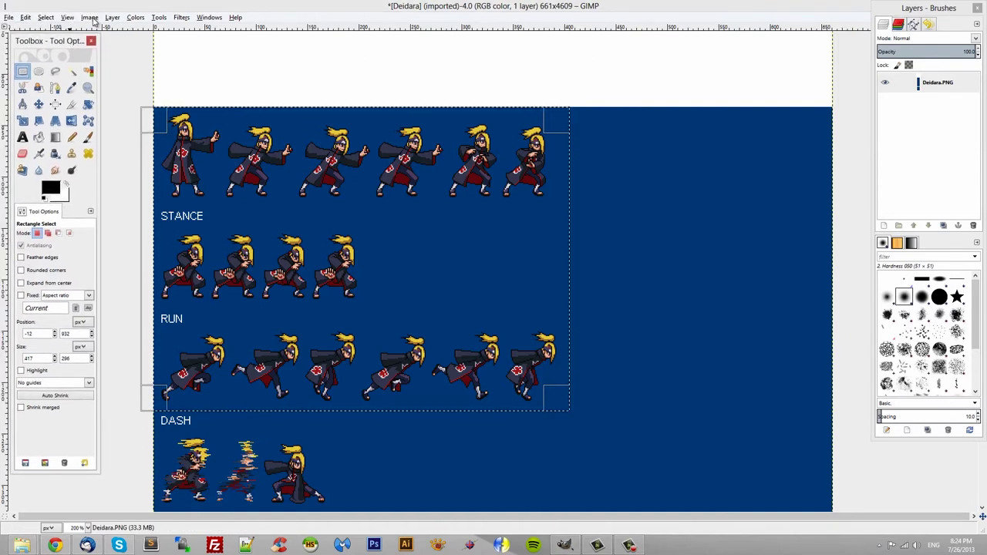
left_click(89, 17)
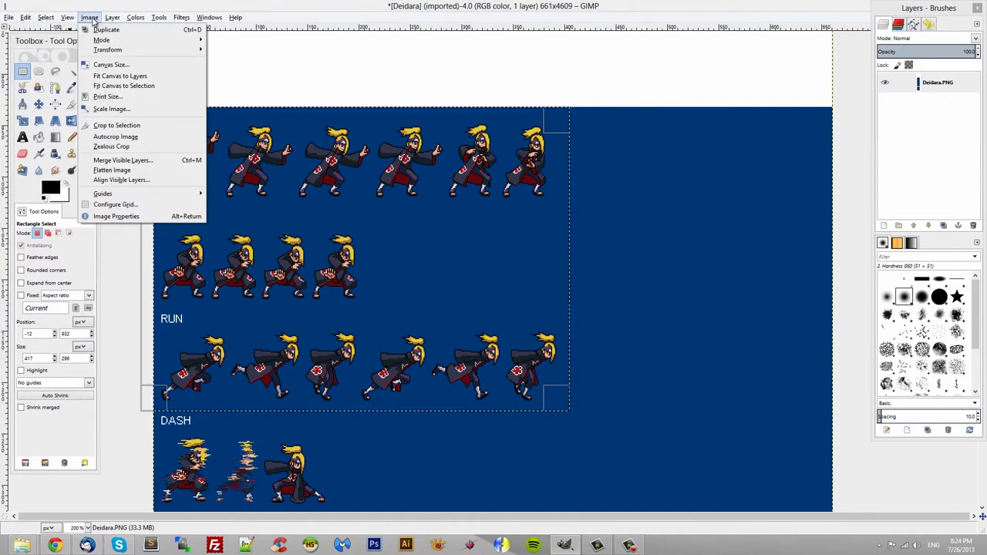
left_click(147, 126)
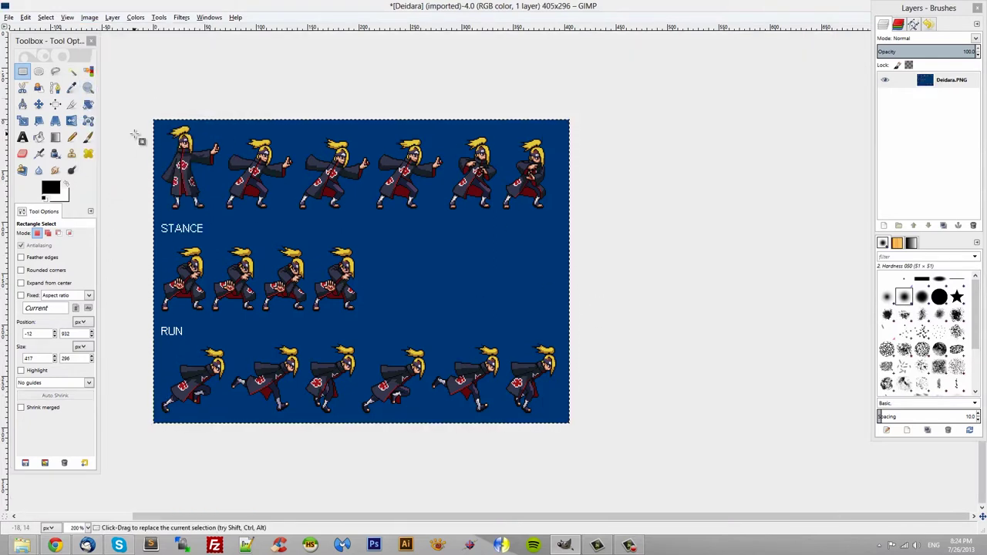
key("ctrl+shift")
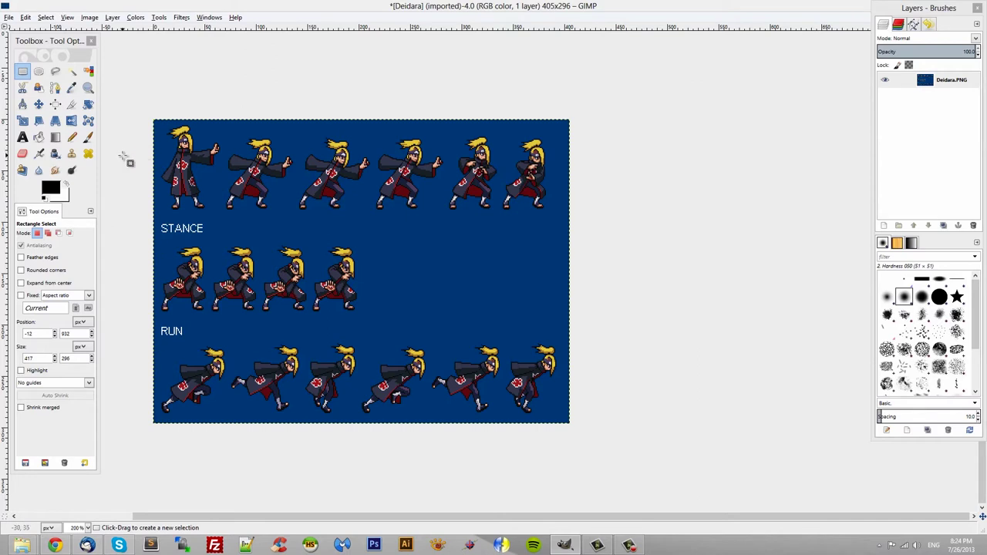
Clear the selection and pick the background blue as the foreground colour
left_click(125, 149)
left_click(89, 72)
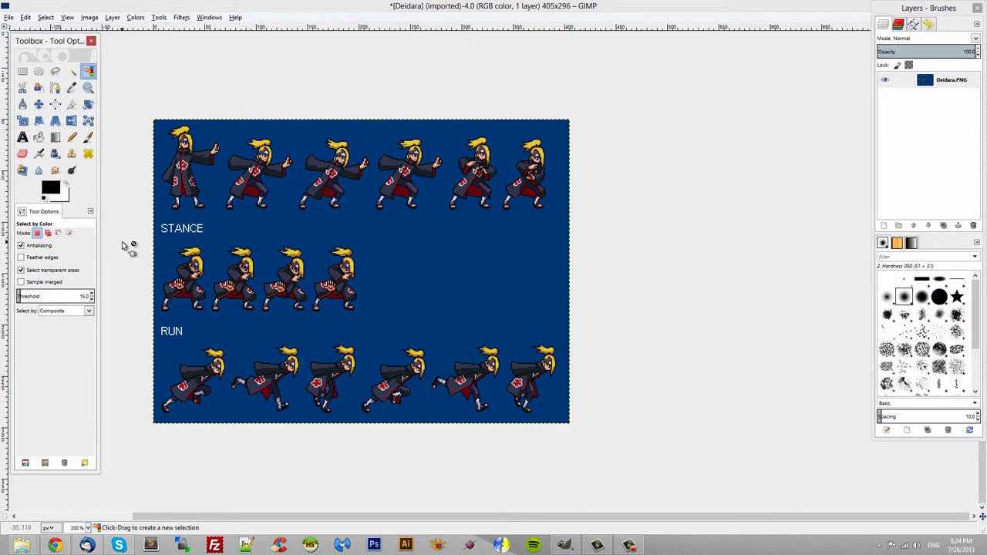
left_click(72, 88)
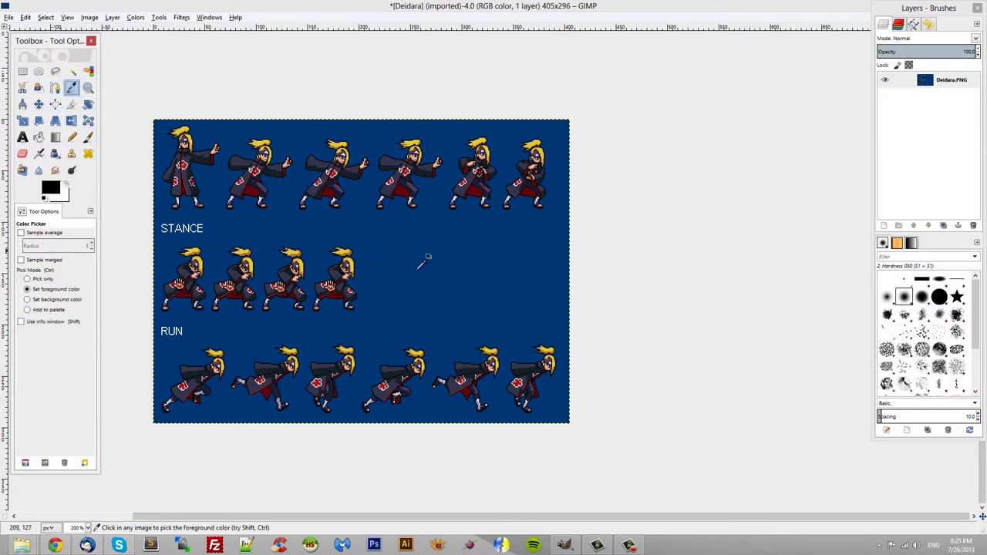
left_click(444, 274)
Zoom in closely on the STANCE label area of the canvas
key("z")
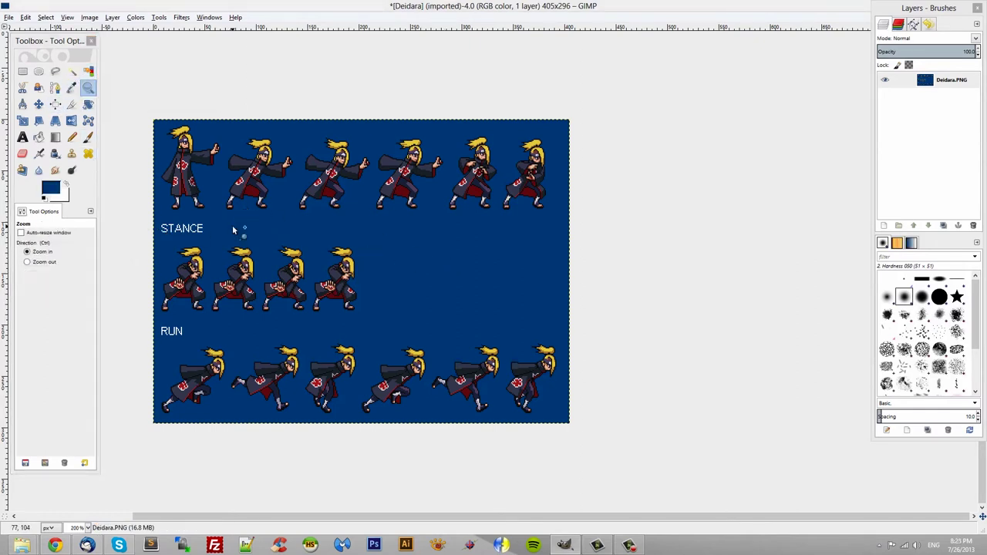
left_click(207, 231)
left_click(208, 229)
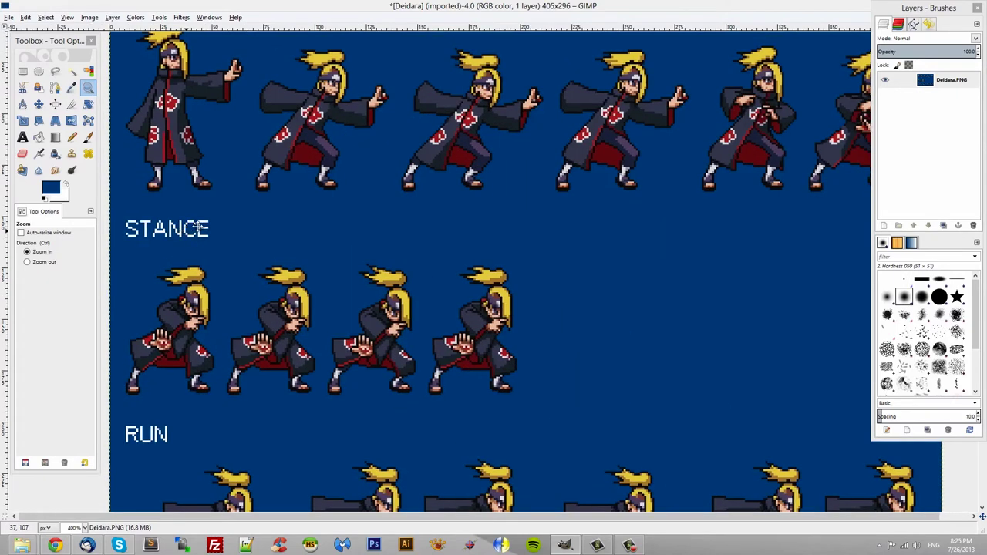
scroll(138, 141, "down", 1)
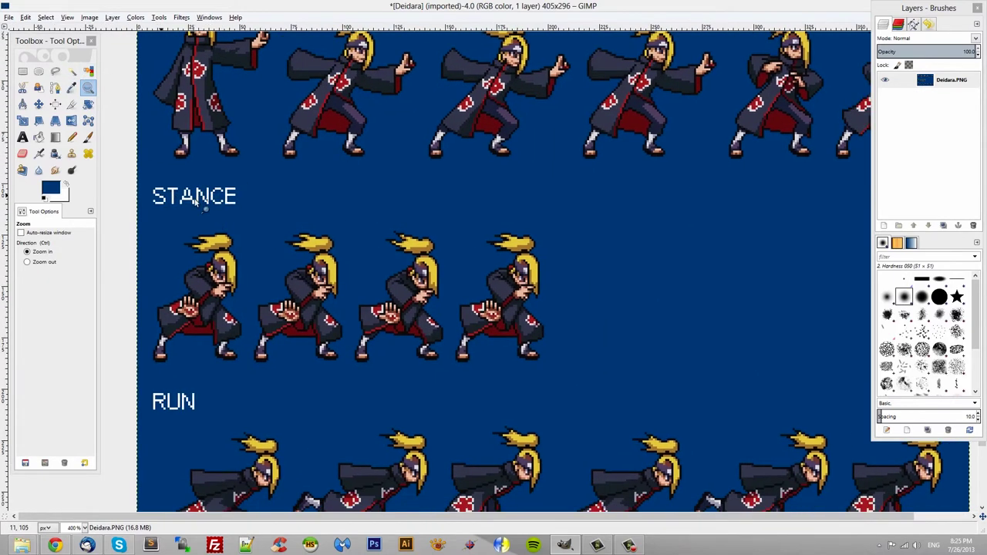
scroll(391, 262, "down", 1)
scroll(391, 262, "up", 2)
scroll(391, 262, "down", 2)
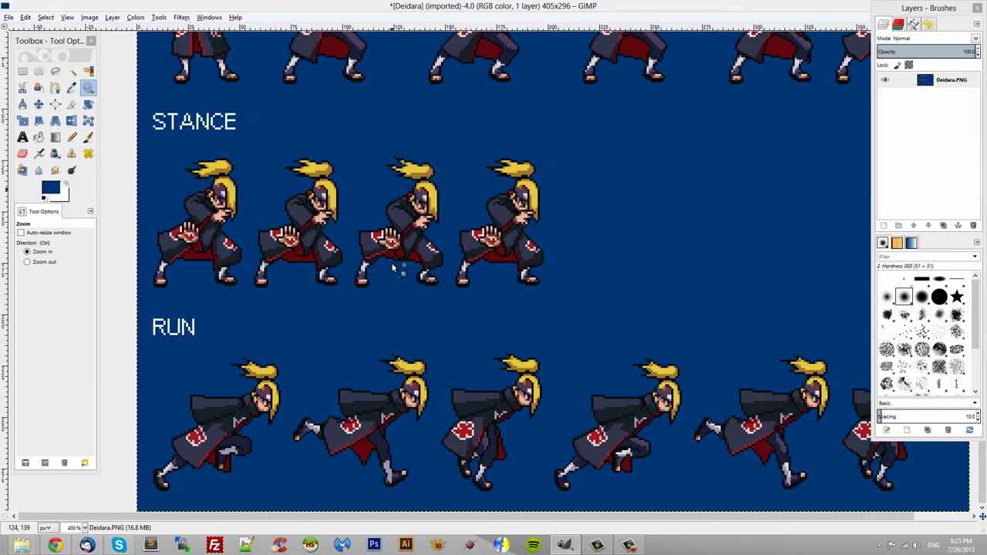
scroll(391, 262, "up", 2)
Select the white STANCE and RUN label text by colour and fill it with the blue background
left_click(88, 71)
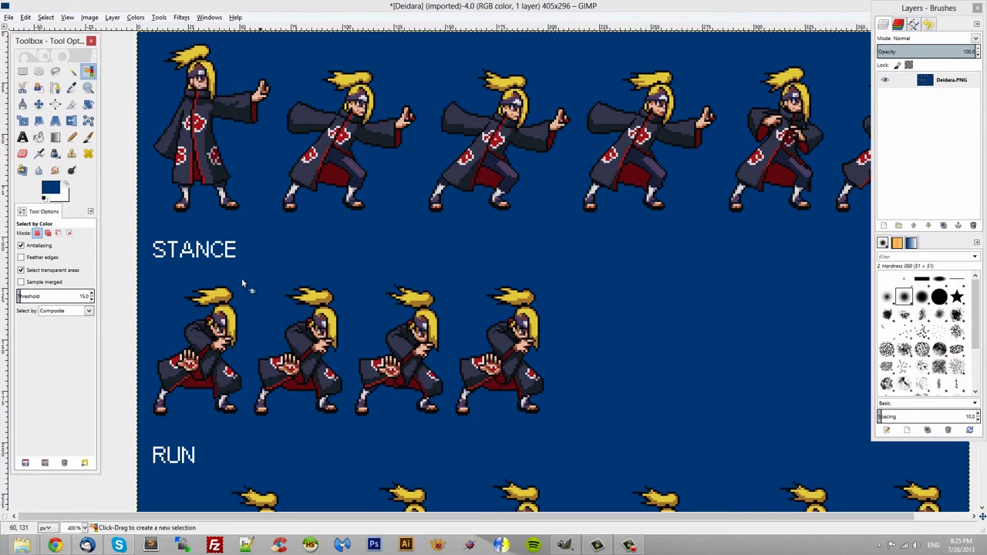
left_click(233, 258)
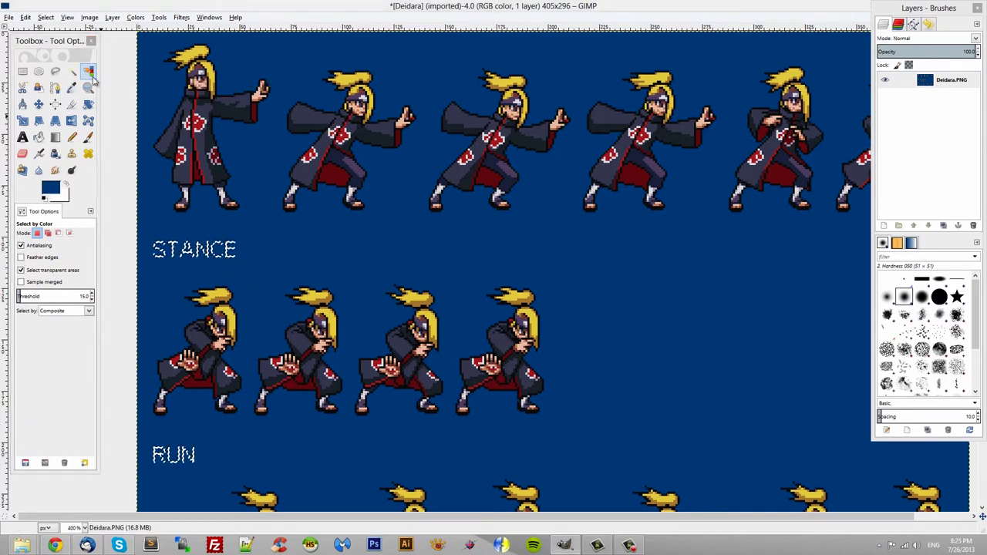
left_click(43, 137)
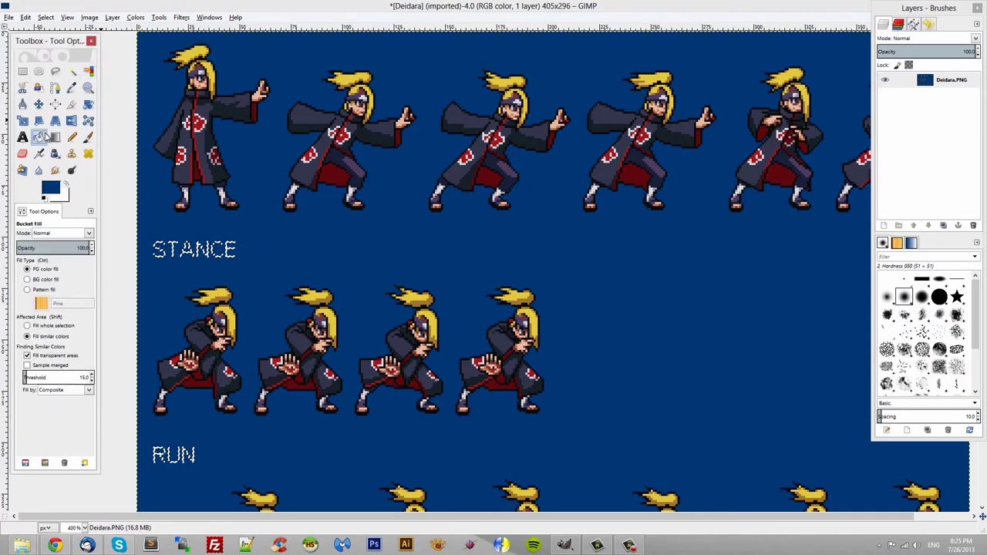
left_click(28, 326)
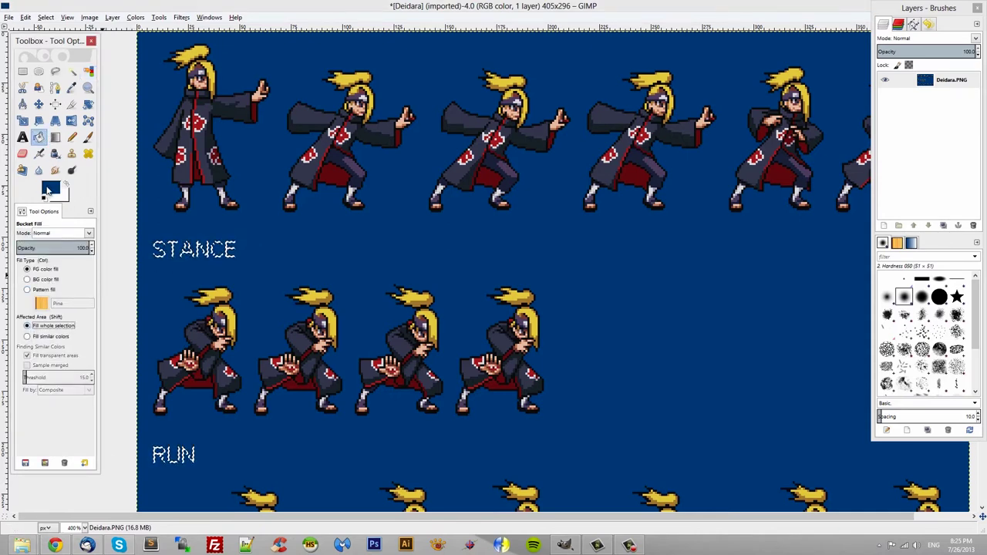
left_click(231, 251)
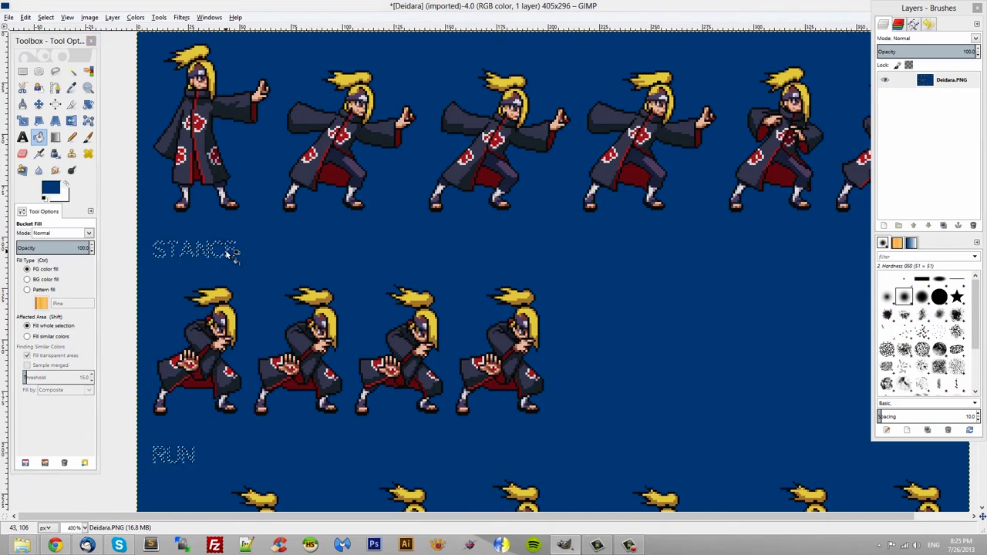
key("shift+ctrl+a")
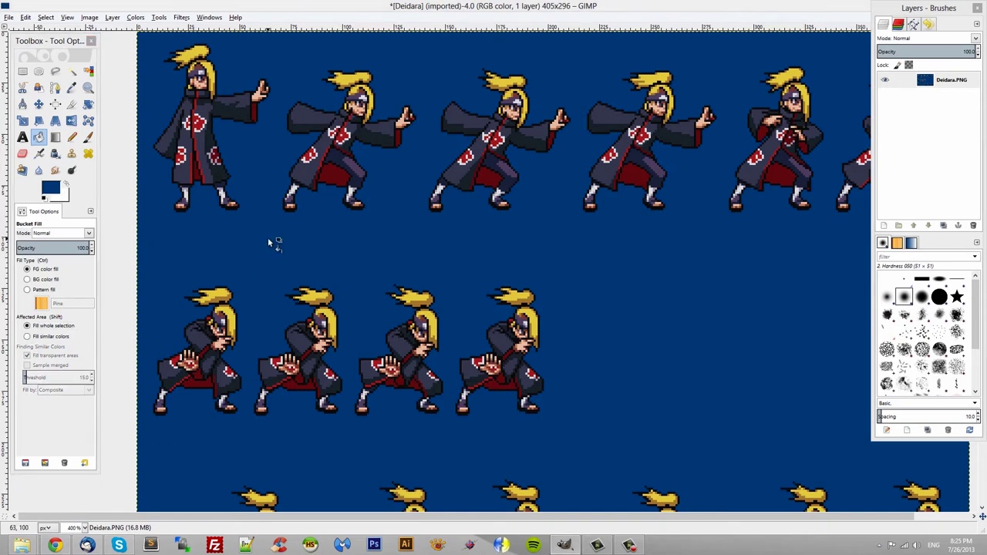
Zoom back out to view more of the sprite sheet
scroll(309, 246, "down", 3)
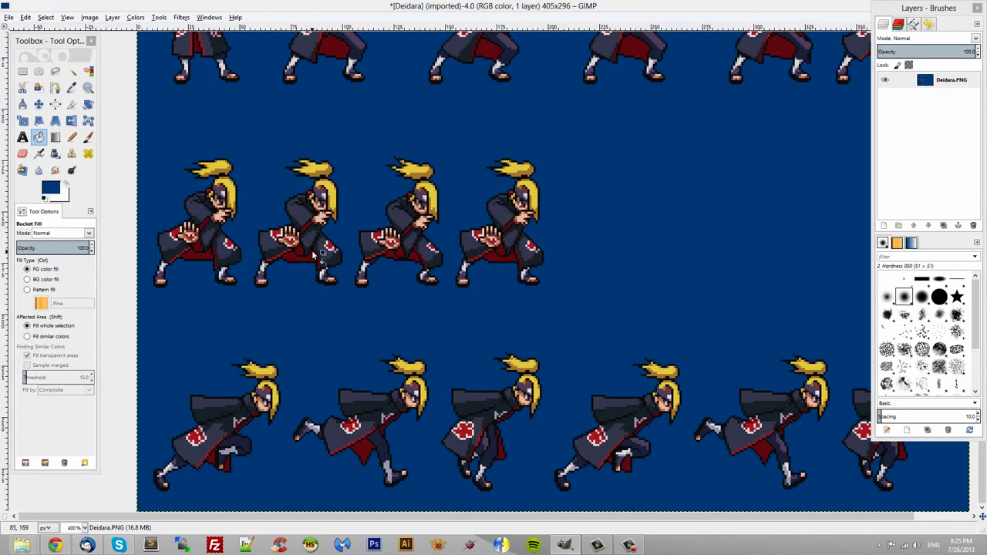
key("z")
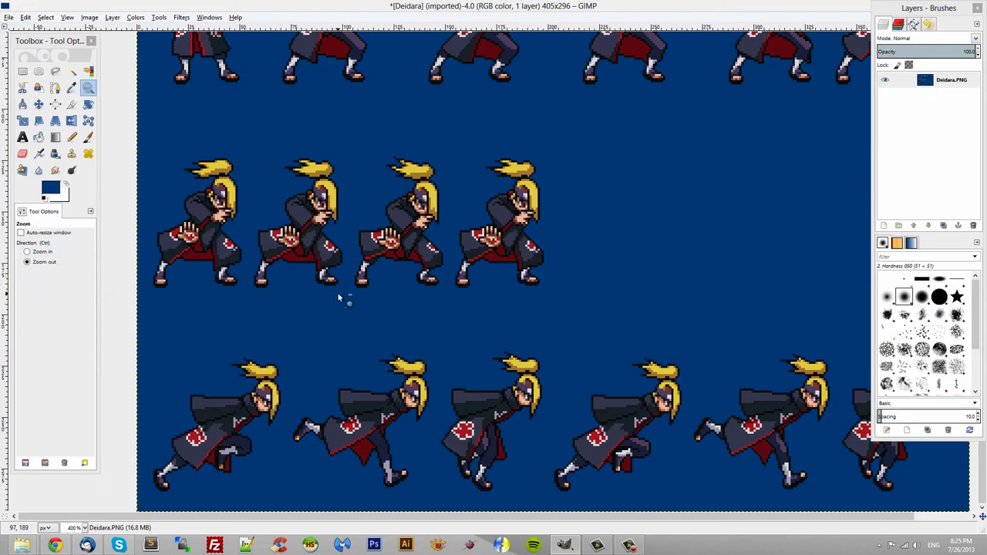
left_click(338, 297)
Zoom out to 200% and convert to Indexed mode with a 256-colour optimum palette
left_click(491, 279)
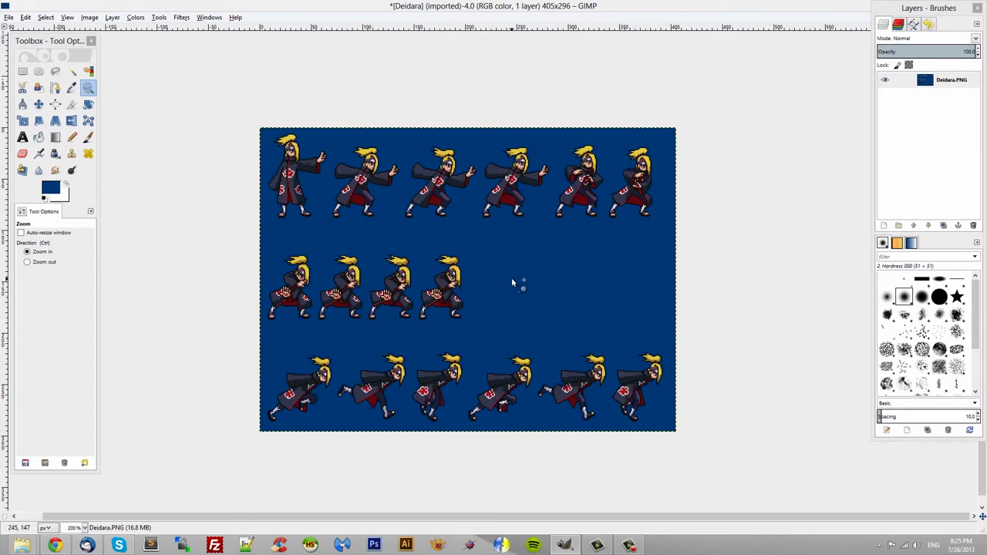
left_click(89, 17)
mouse_move(146, 42)
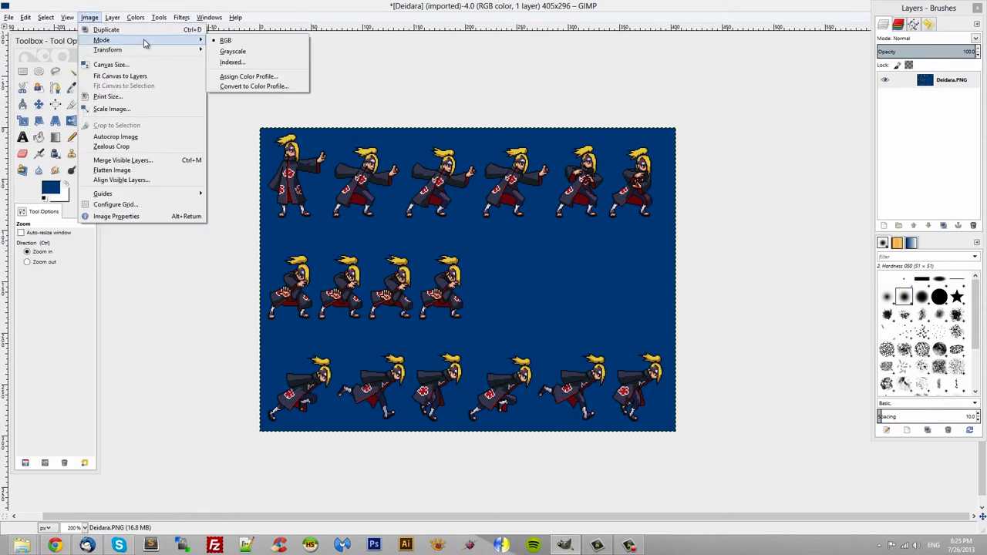
left_click(265, 62)
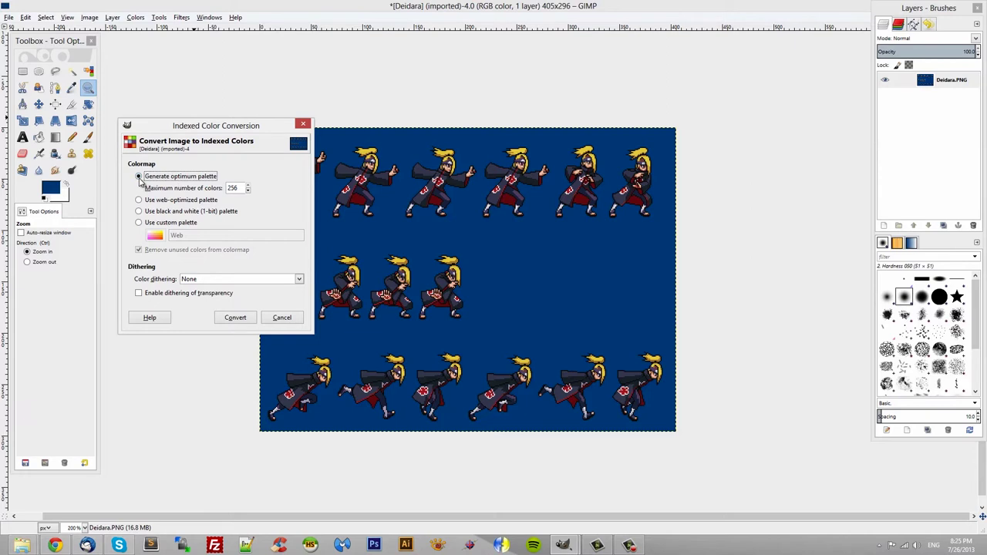
left_click(237, 318)
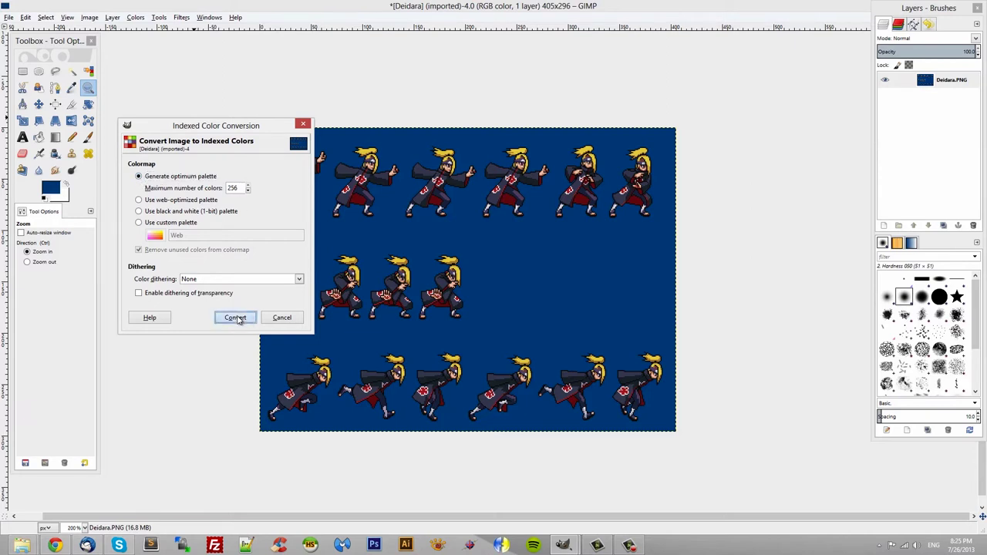
Open the Colormap dialog from Windows > Dockable Dialogs and place it beside the toolbox
left_click(135, 19)
mouse_move(209, 17)
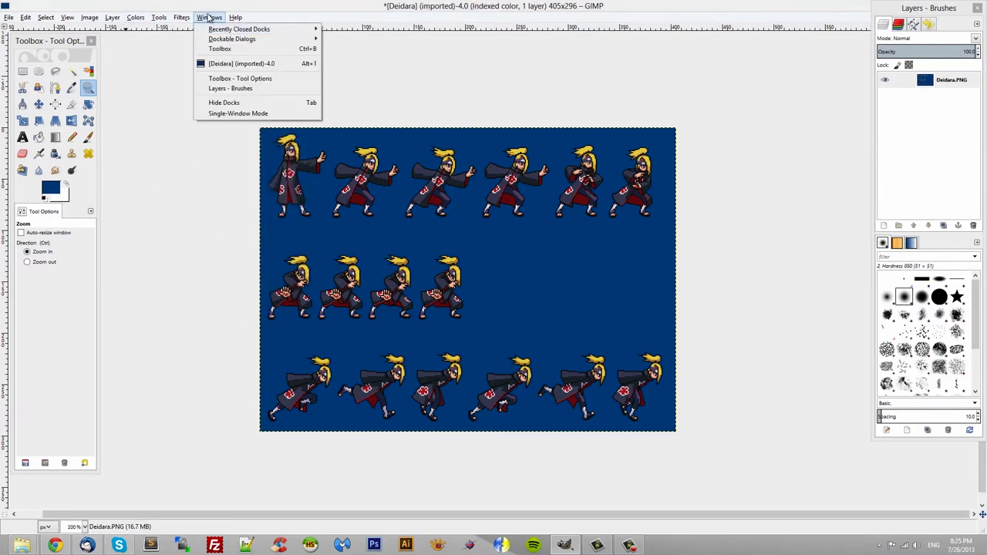
mouse_move(259, 42)
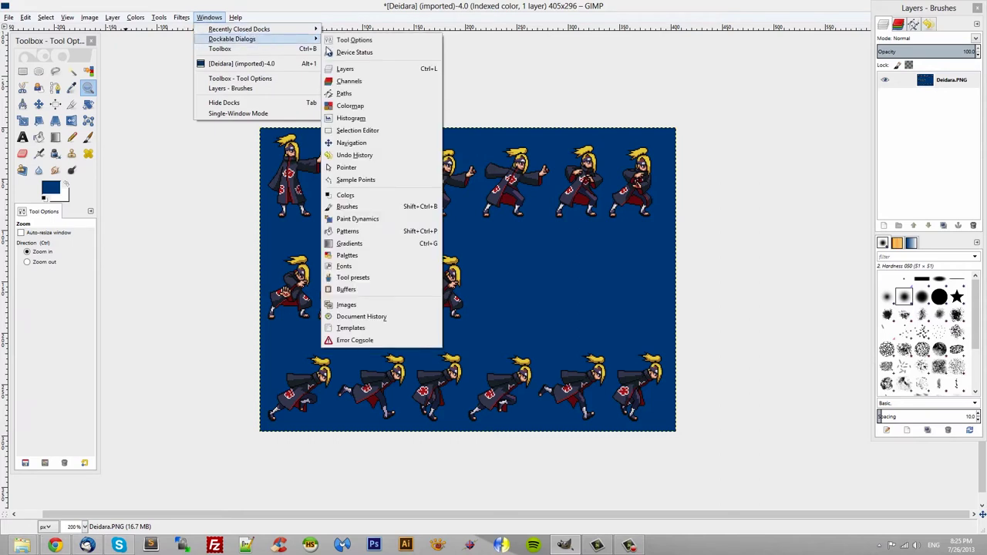
left_click(374, 108)
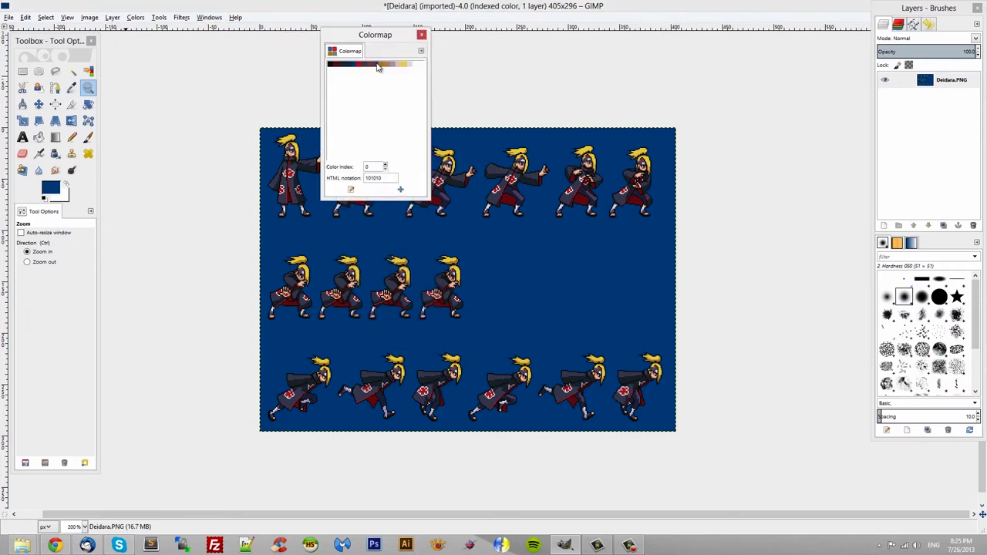
left_click_drag(378, 37, 189, 114)
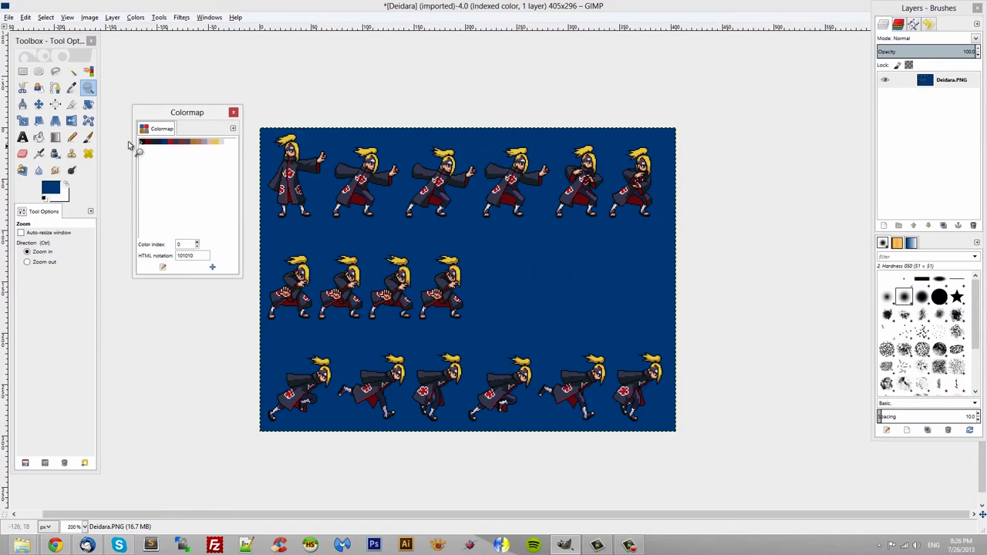
Open Rearrange Colormap from the colormap's context menu and try dragging the blue swatch forward
right_click(203, 146)
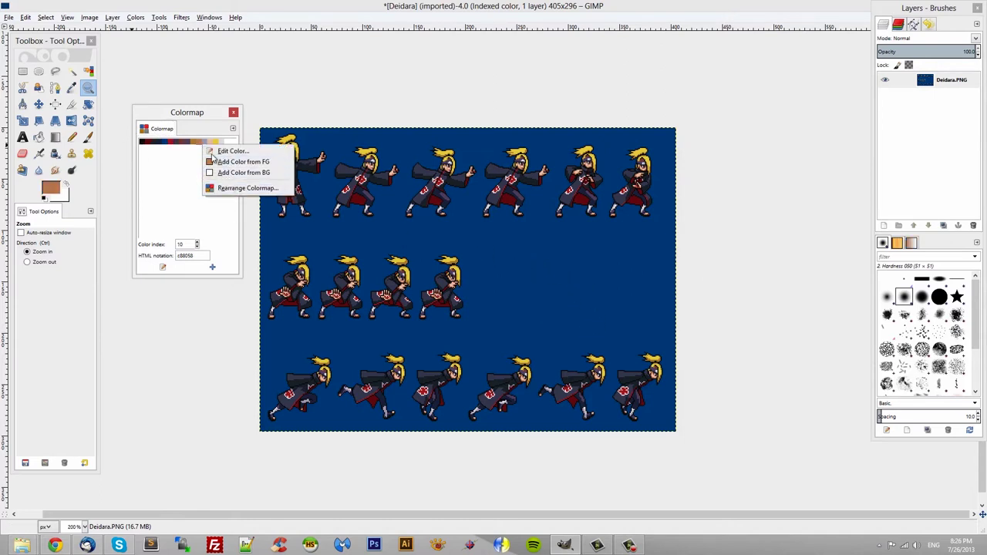
left_click(256, 190)
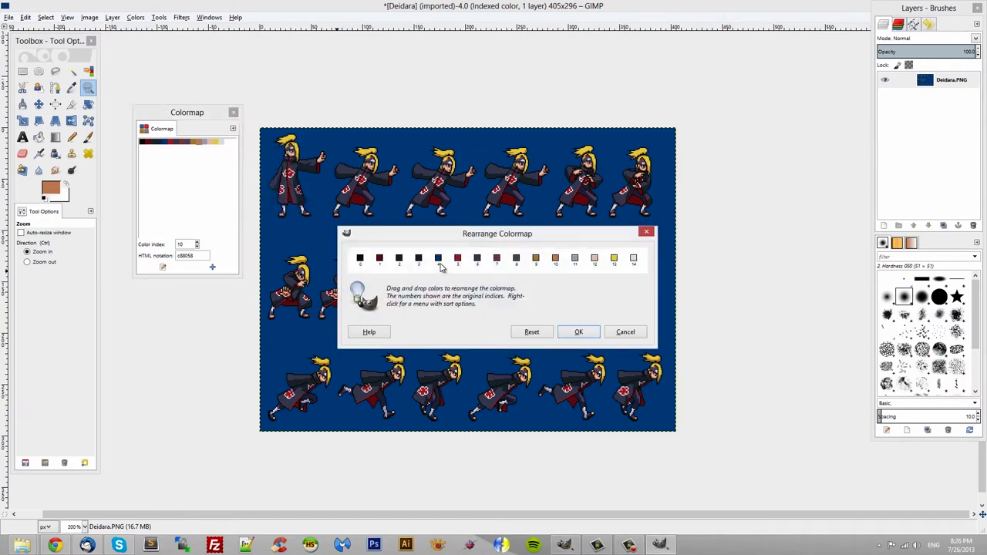
left_click_drag(439, 262, 369, 266)
left_click_drag(439, 263, 358, 264)
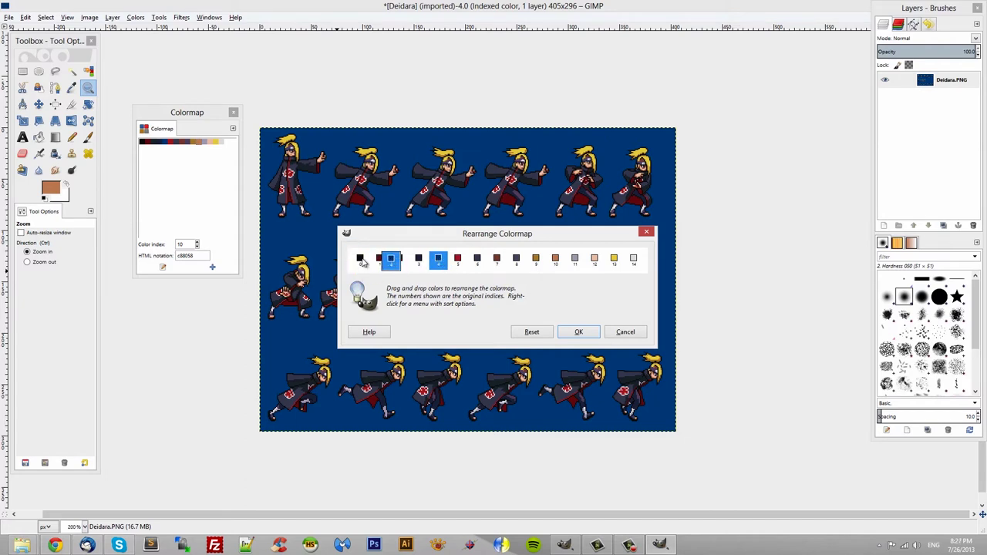
right_click(438, 263)
left_click(437, 263)
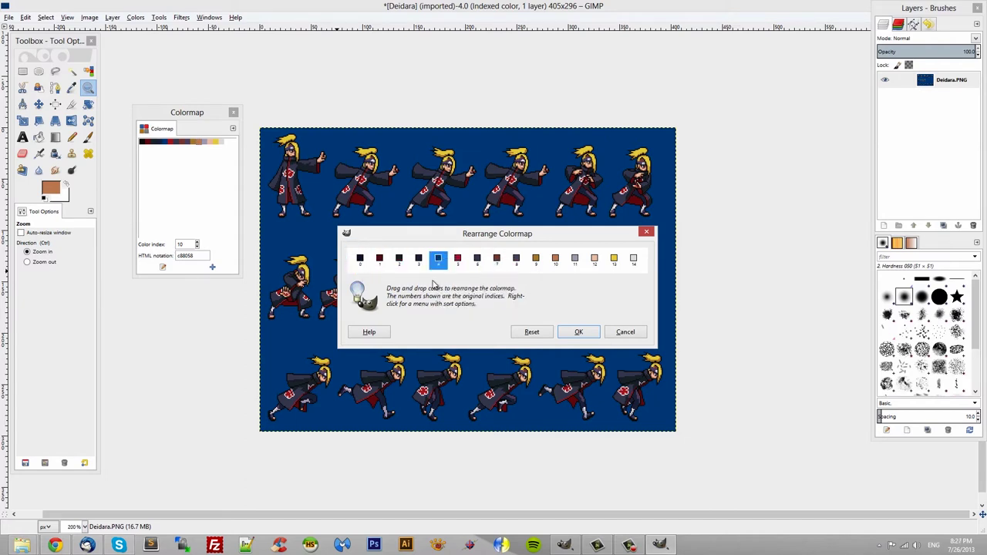
Drag blue swatch 4 into the first slot and confirm the new colormap order
left_click(360, 259)
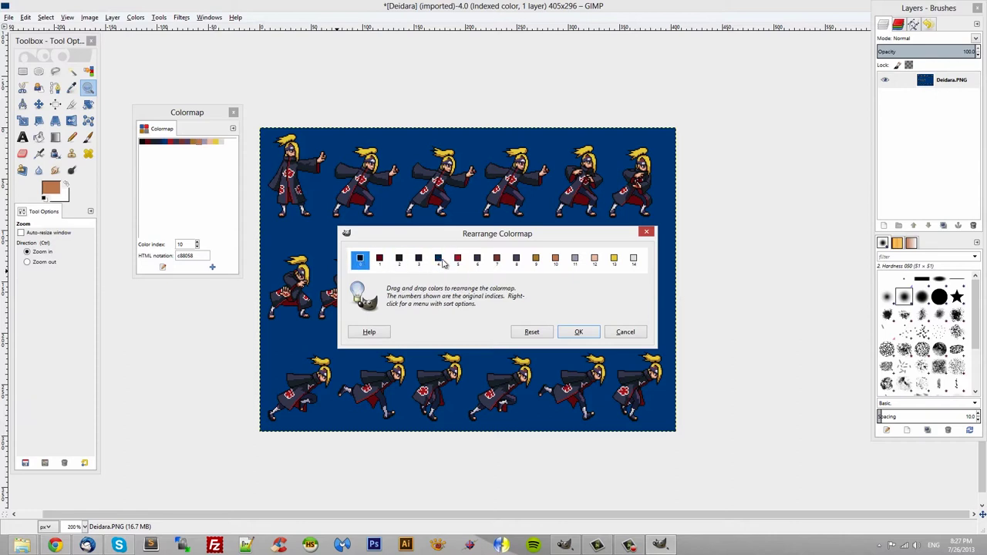
left_click(531, 332)
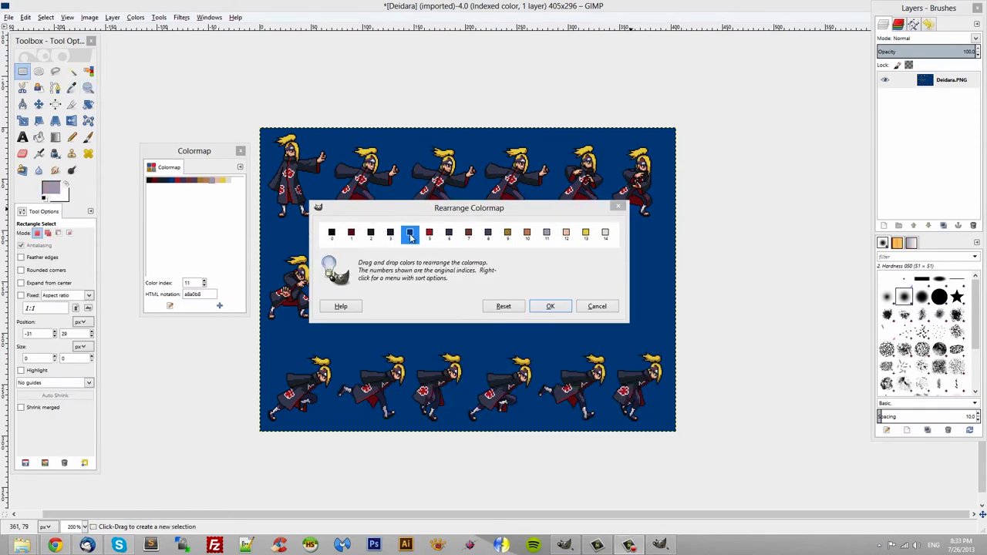
mouse_move(410, 234)
left_mouse_down()
mouse_move(323, 235)
mouse_move(412, 236)
left_mouse_up()
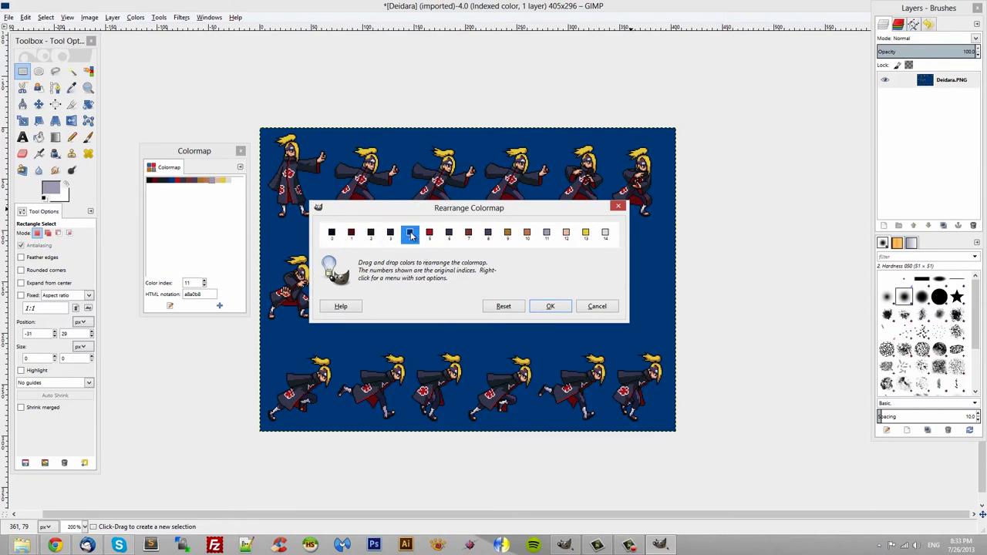
mouse_move(411, 235)
left_mouse_down()
mouse_move(331, 234)
mouse_move(416, 243)
mouse_move(585, 235)
mouse_move(409, 233)
left_mouse_up()
mouse_move(409, 235)
left_mouse_down()
mouse_move(328, 233)
mouse_move(460, 231)
mouse_move(387, 209)
mouse_move(398, 228)
mouse_move(320, 238)
mouse_move(439, 251)
mouse_move(322, 242)
mouse_move(429, 255)
mouse_move(324, 231)
mouse_move(324, 245)
mouse_move(399, 233)
left_mouse_up()
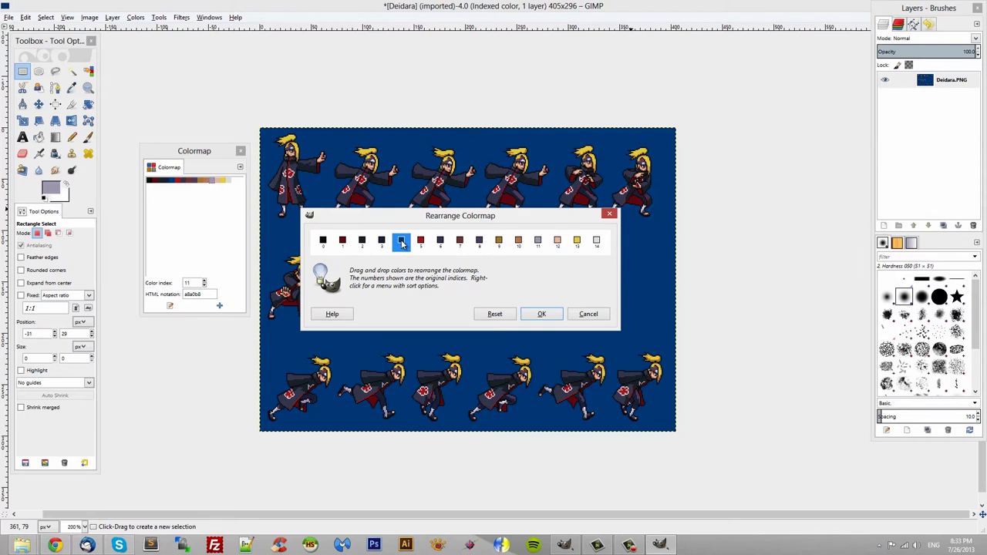
mouse_move(397, 231)
left_mouse_down()
mouse_move(324, 243)
mouse_move(395, 243)
left_mouse_up()
left_click(556, 314)
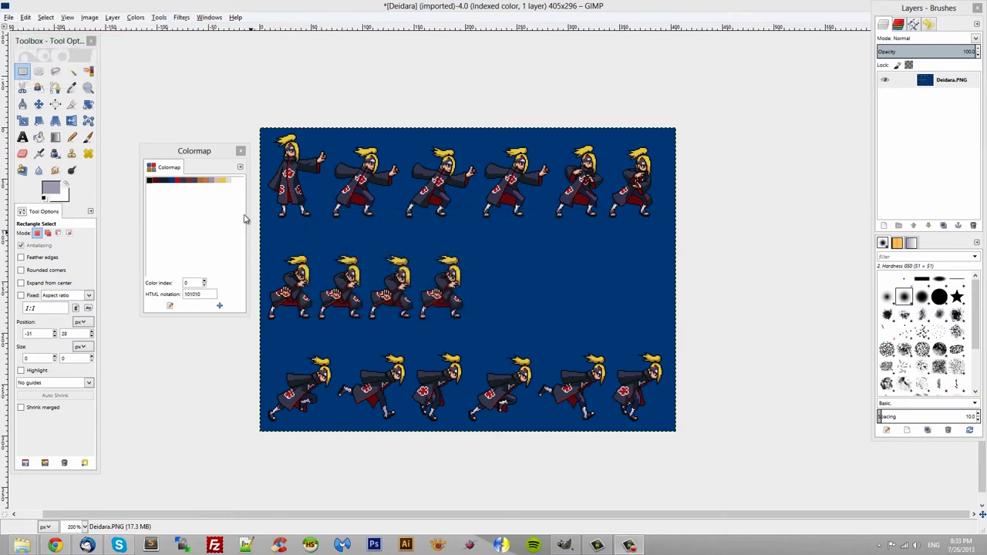
left_click(242, 151)
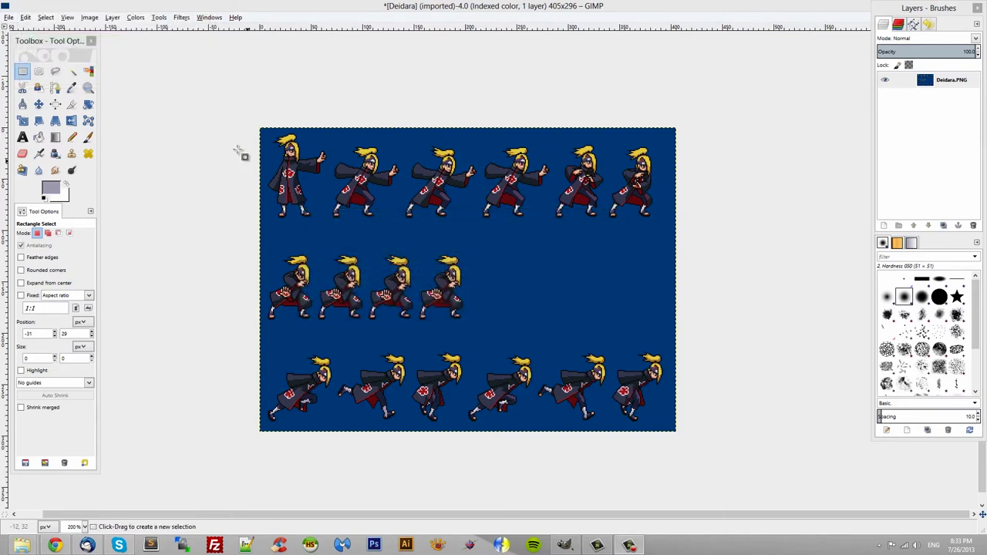
left_click(90, 17)
mouse_move(137, 41)
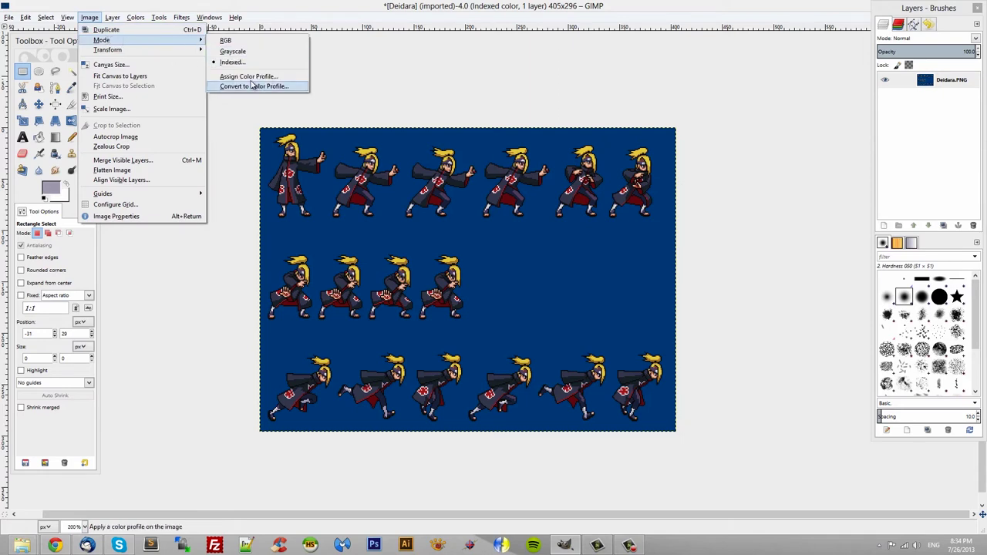
mouse_move(211, 21)
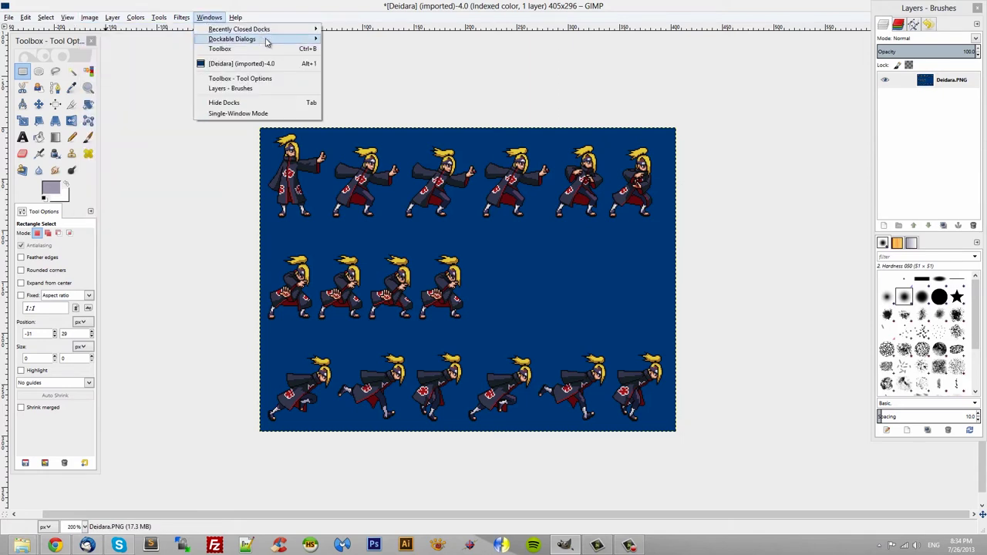
mouse_move(231, 38)
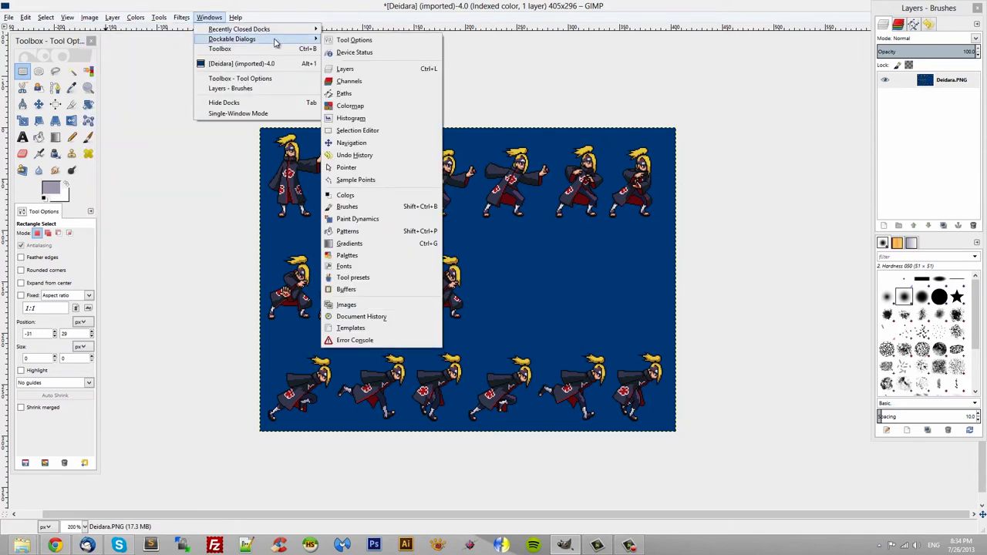
left_click(363, 256)
left_click_drag(384, 191, 213, 186)
left_click_drag(243, 256, 245, 223)
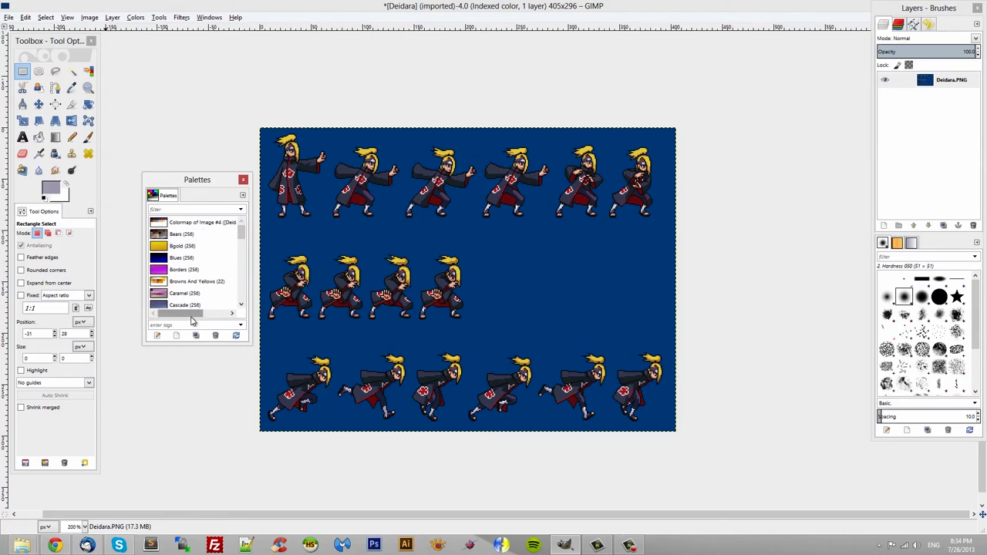
left_click_drag(193, 316, 166, 318)
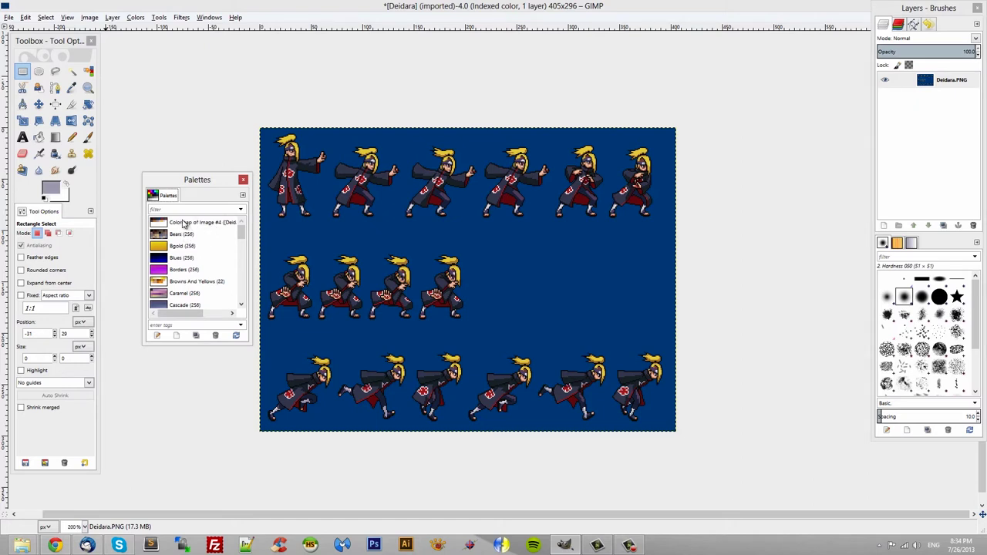
left_click_drag(242, 229, 257, 212)
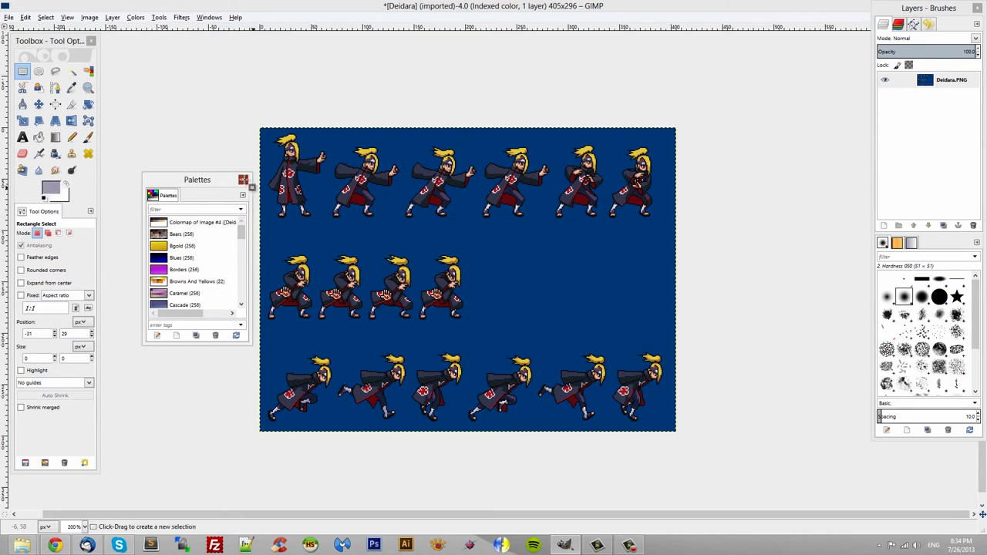
left_click(243, 180)
Select and copy the first stance sprite, pasting it as a new 68×99 image
left_click(24, 71)
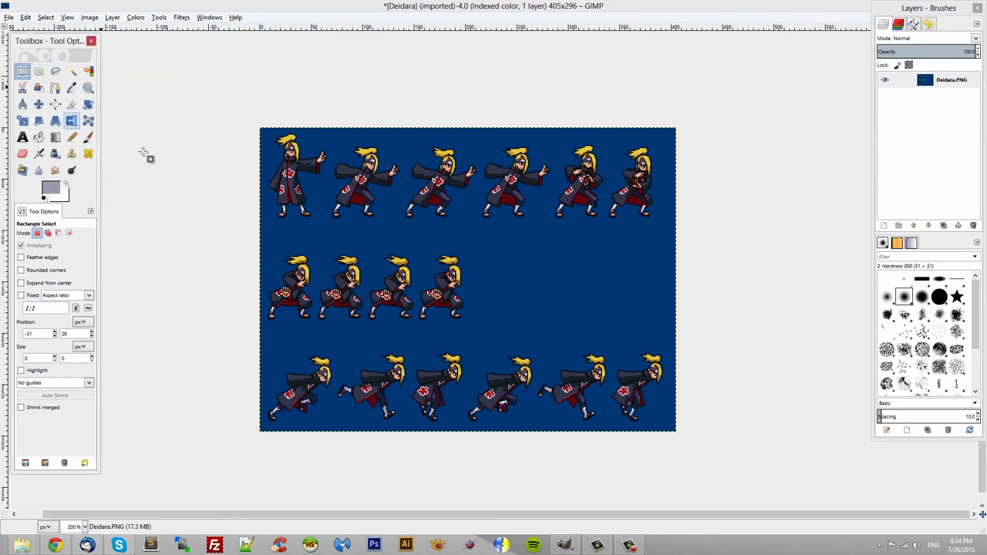
left_click_drag(240, 108, 327, 228)
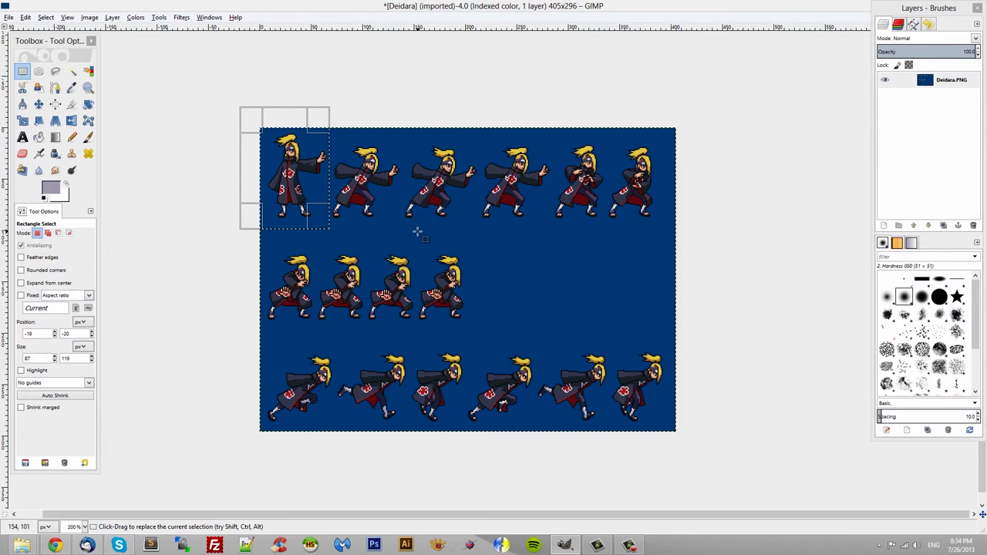
key("ctrl")
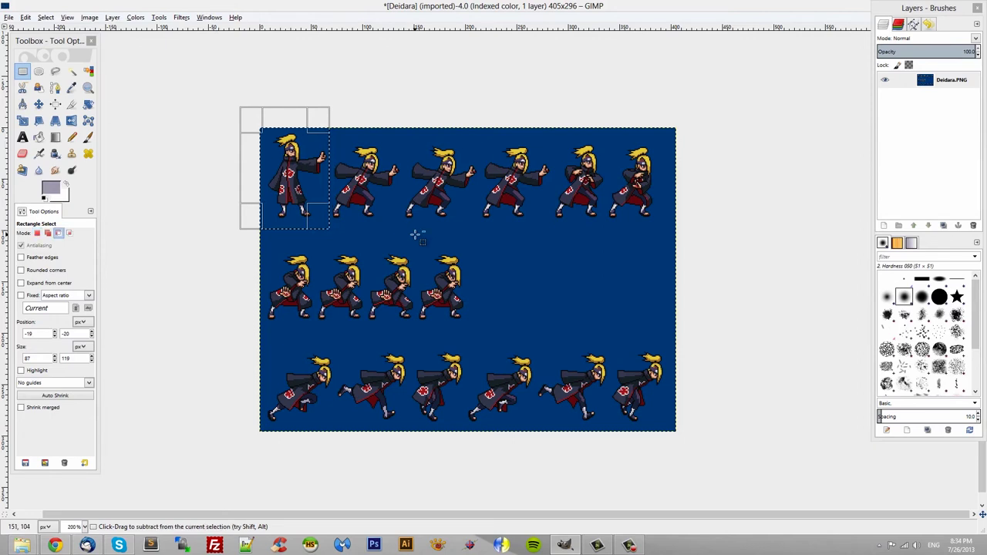
key("ctrl+c")
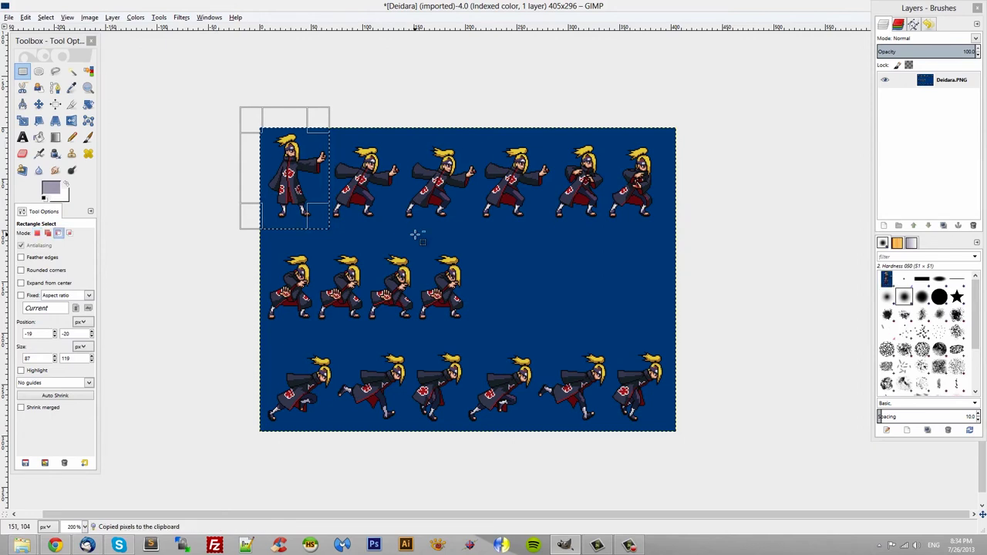
key("ctrl+shift+v")
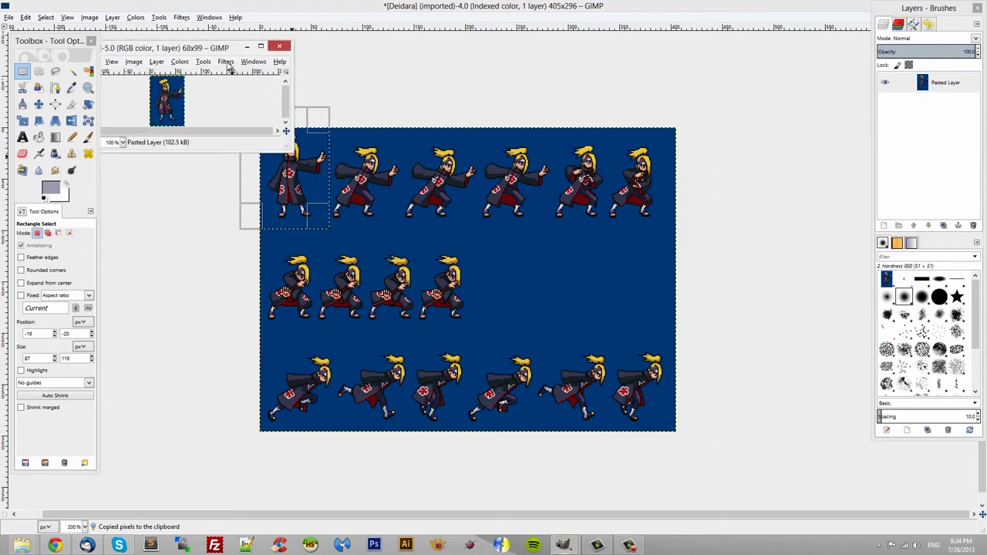
left_click_drag(220, 47, 284, 157)
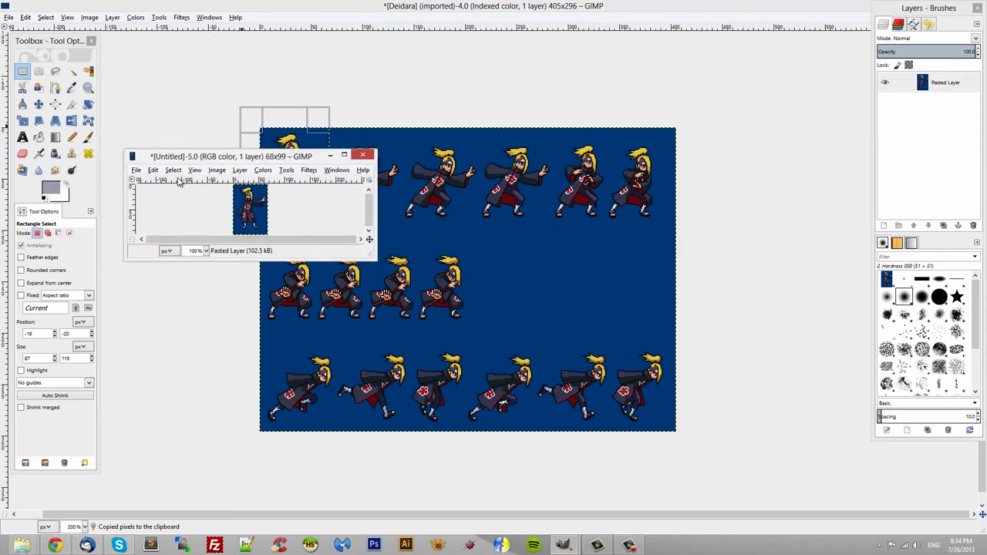
Open Image > Mode > Indexed for the new sprite image
left_click(217, 170)
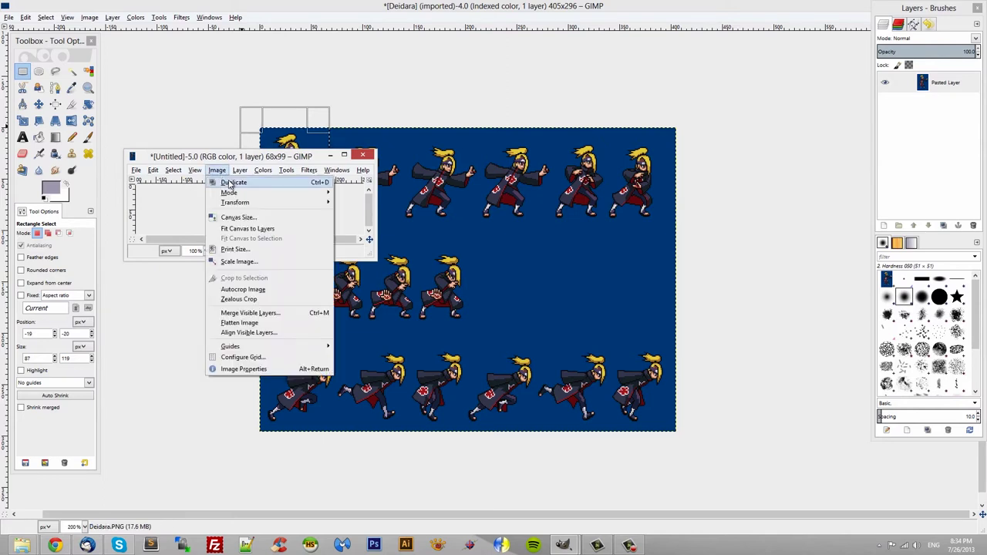
mouse_move(263, 196)
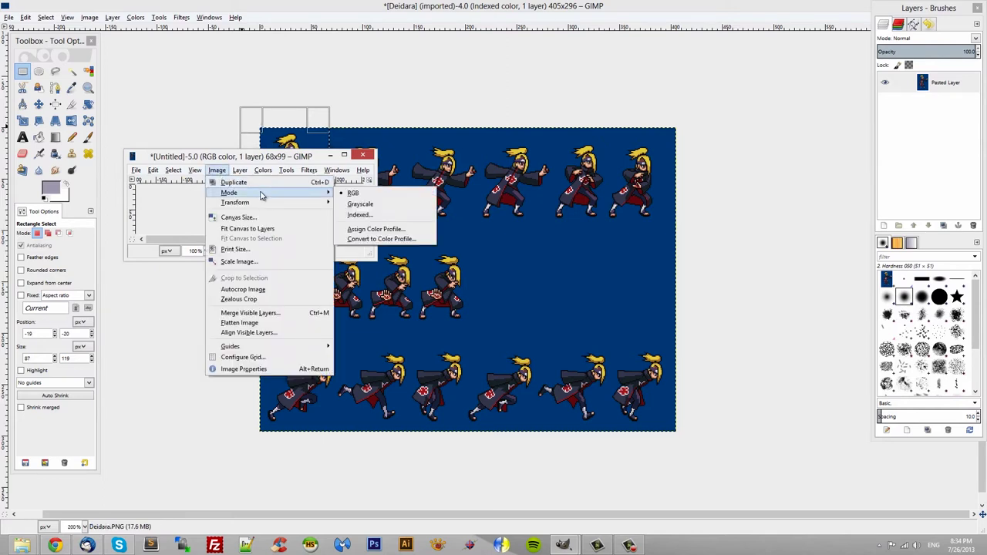
left_click(384, 215)
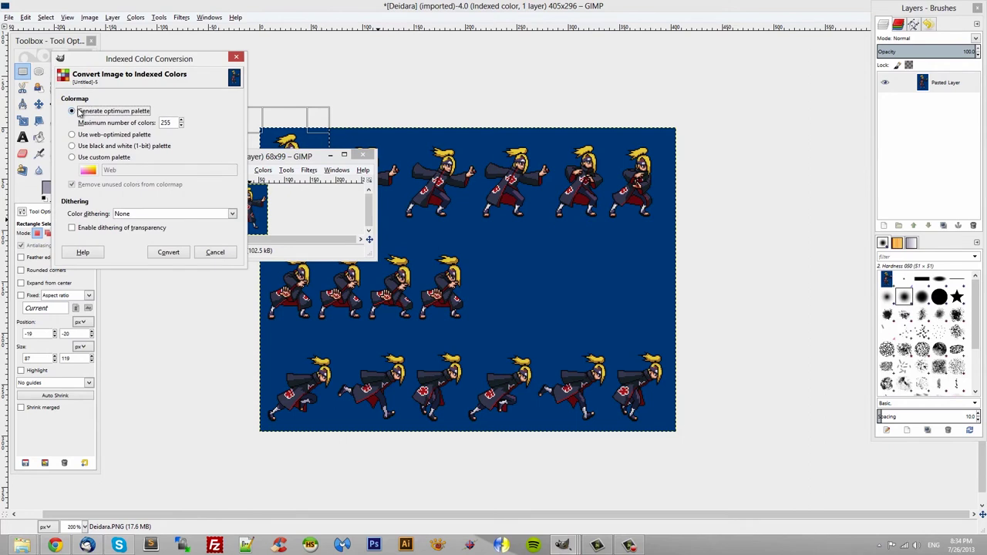
Index the 68×99 sprite with the custom 'Colormap of Image #4 ([Deidara] (imported))' palette
left_click(89, 158)
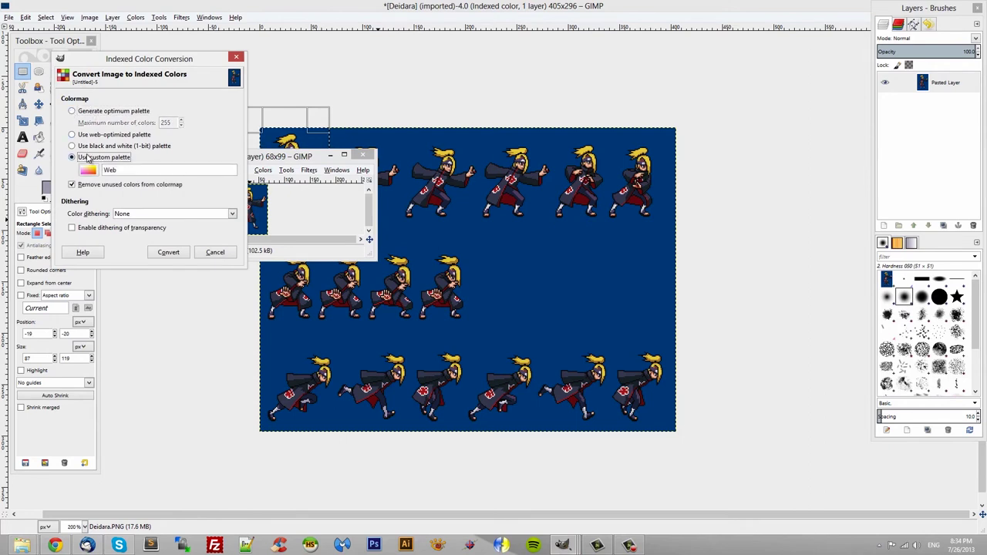
left_click(89, 170)
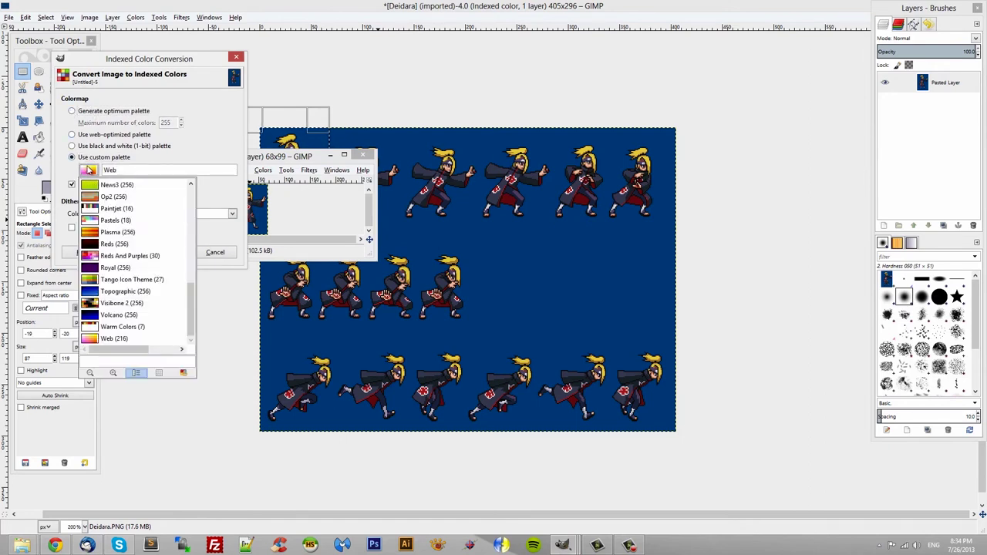
left_click(91, 171)
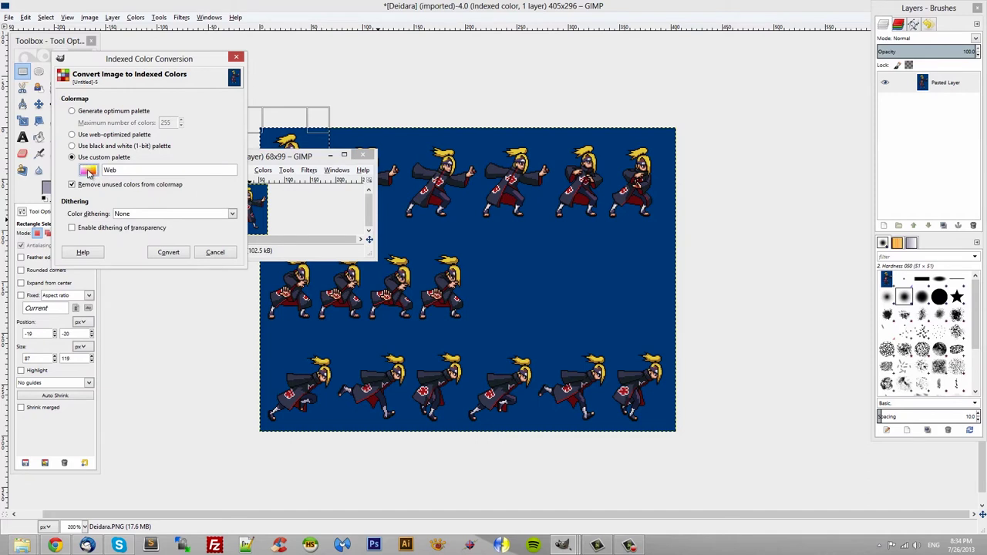
left_click(90, 173)
left_click_drag(191, 308, 199, 210)
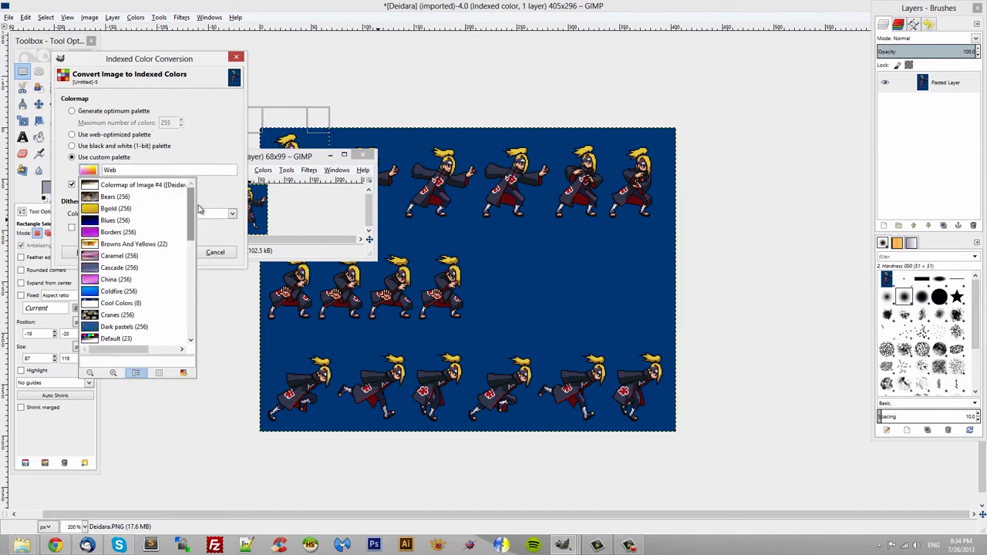
left_click(137, 188)
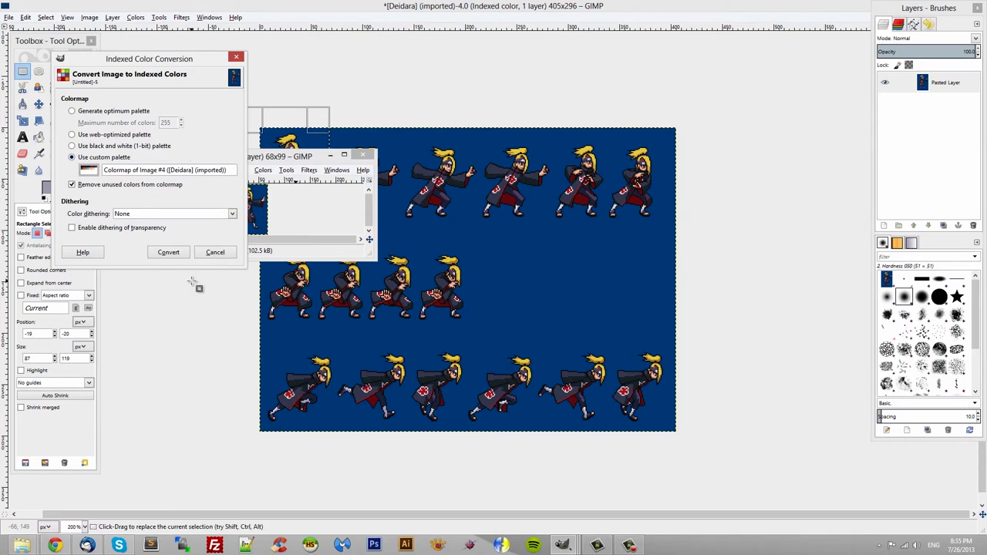
left_click(169, 253)
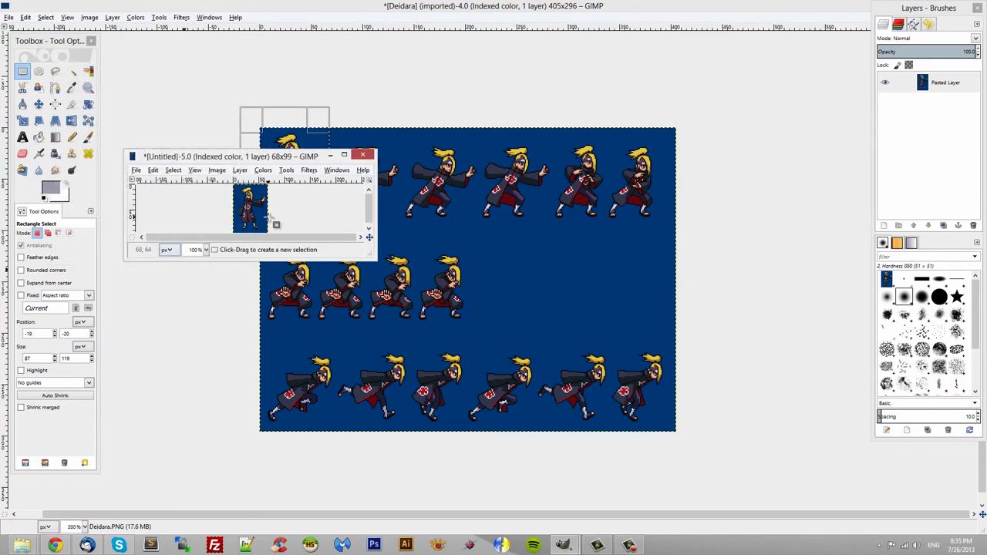
Begin exporting the sprite with ZSoft PCX chosen as the file type
left_click(136, 171)
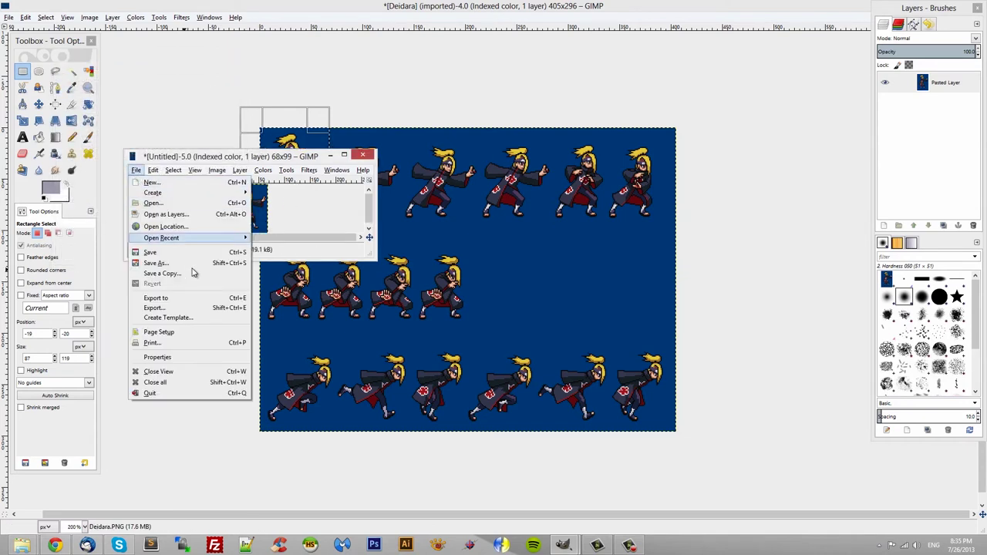
left_click(158, 307)
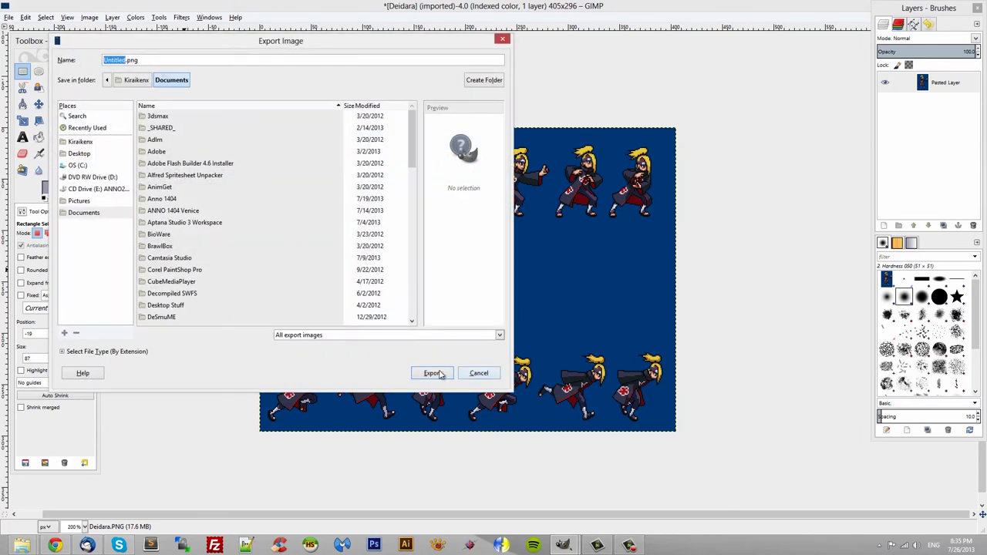
left_click(500, 336)
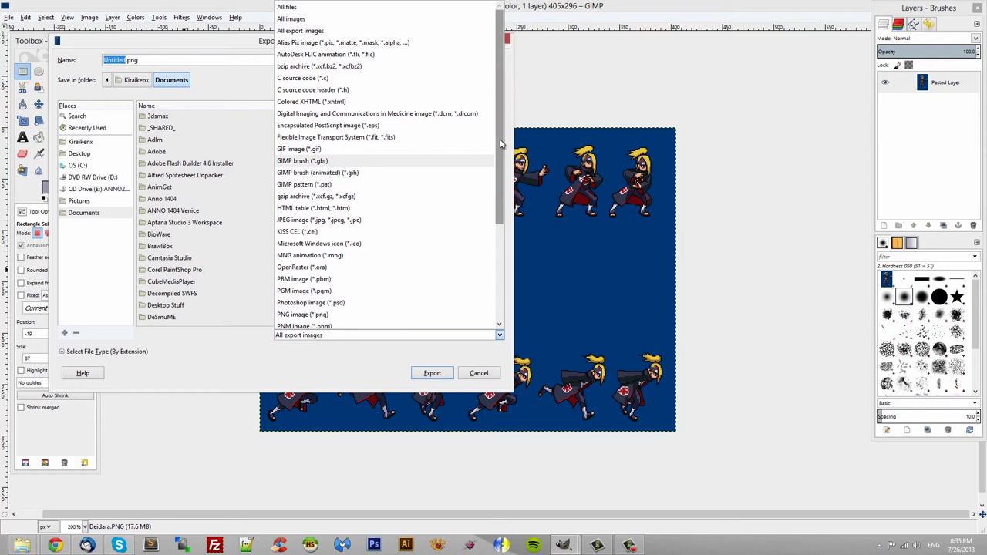
left_click_drag(500, 144, 493, 245)
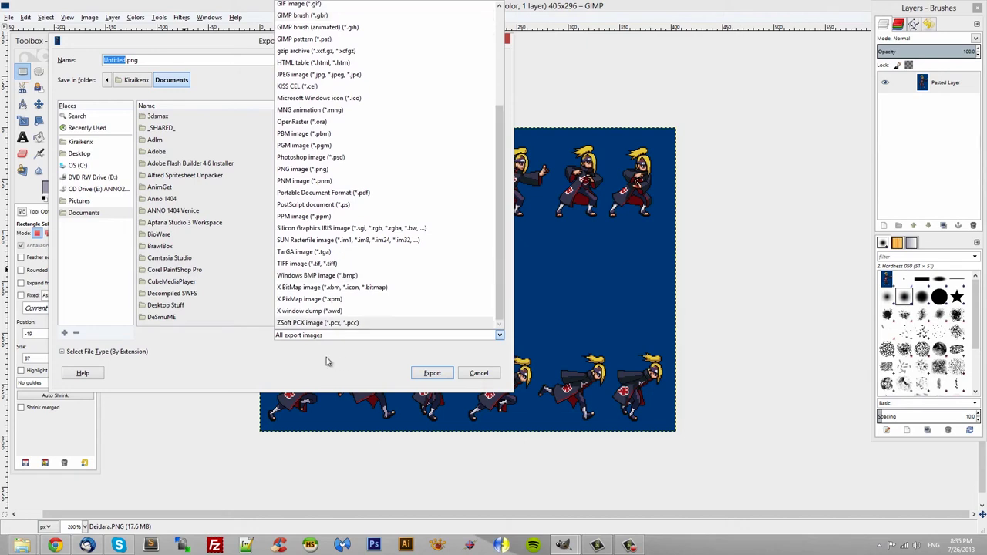
left_click(325, 322)
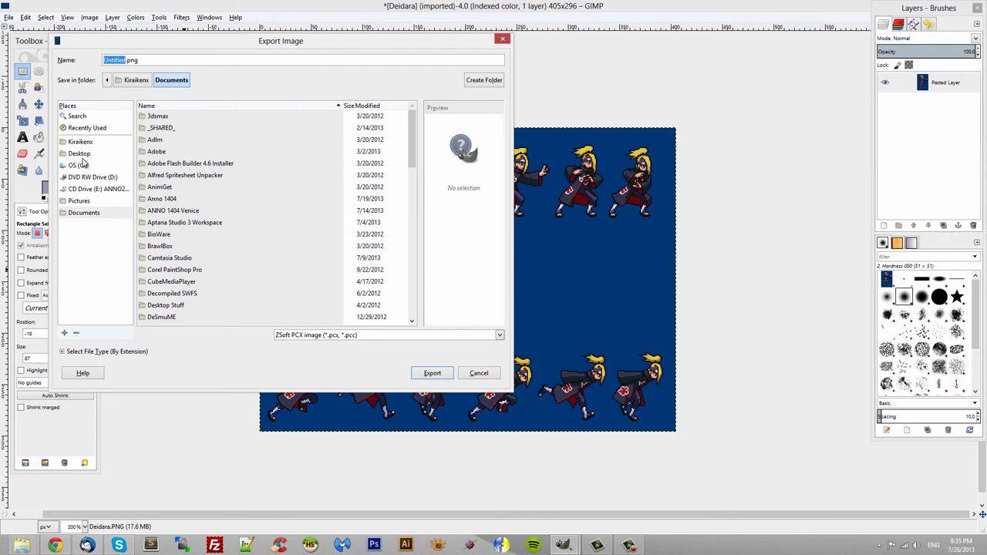
Export it as deidara1.pcx into Desktop > stuff, then close the sprite without saving
left_click(80, 154)
double_click(158, 142)
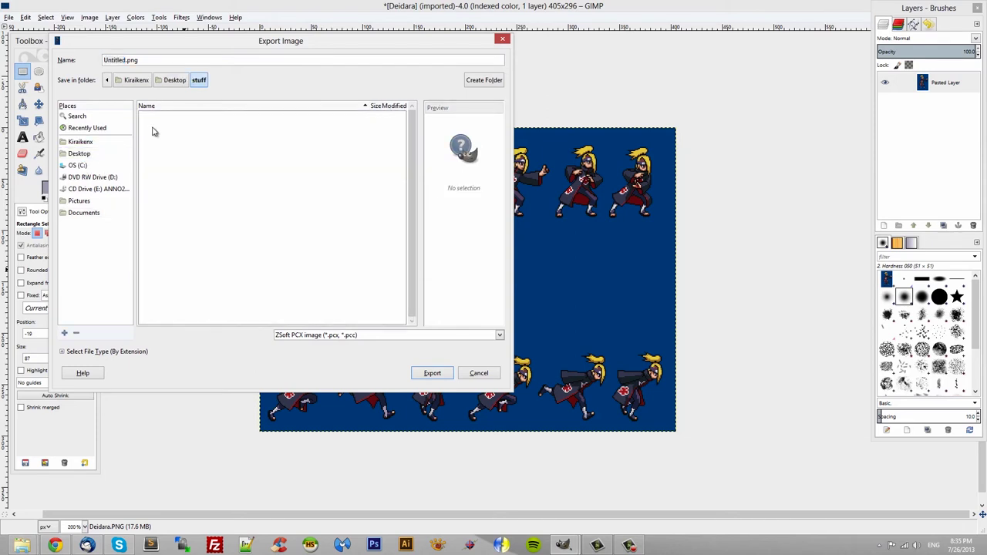
double_click(124, 59)
type("deidara1.pcx")
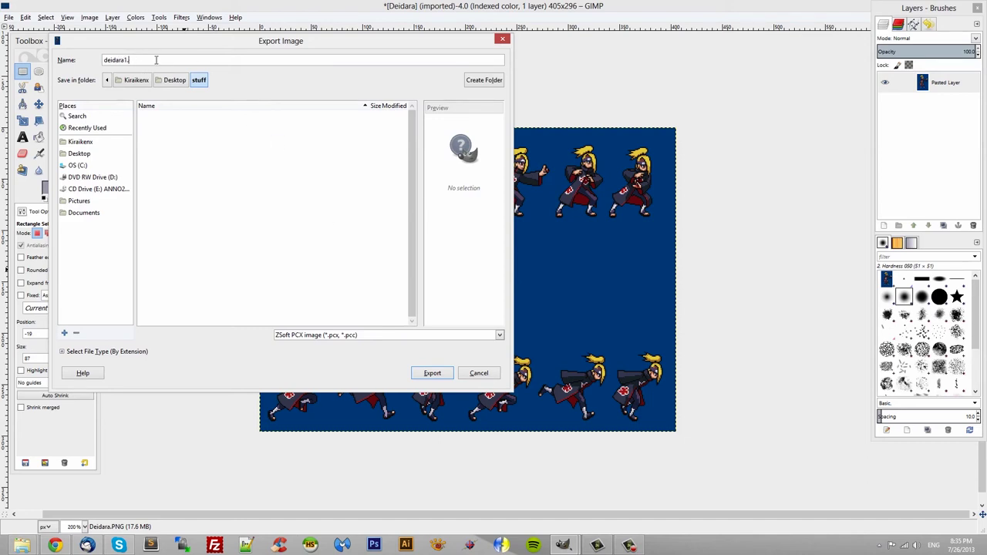
left_click(432, 373)
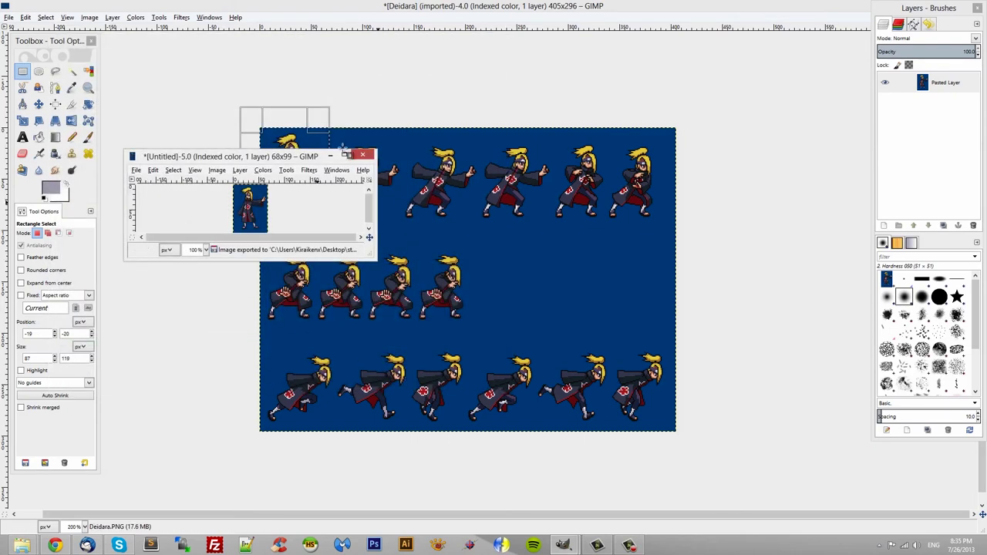
left_click(363, 154)
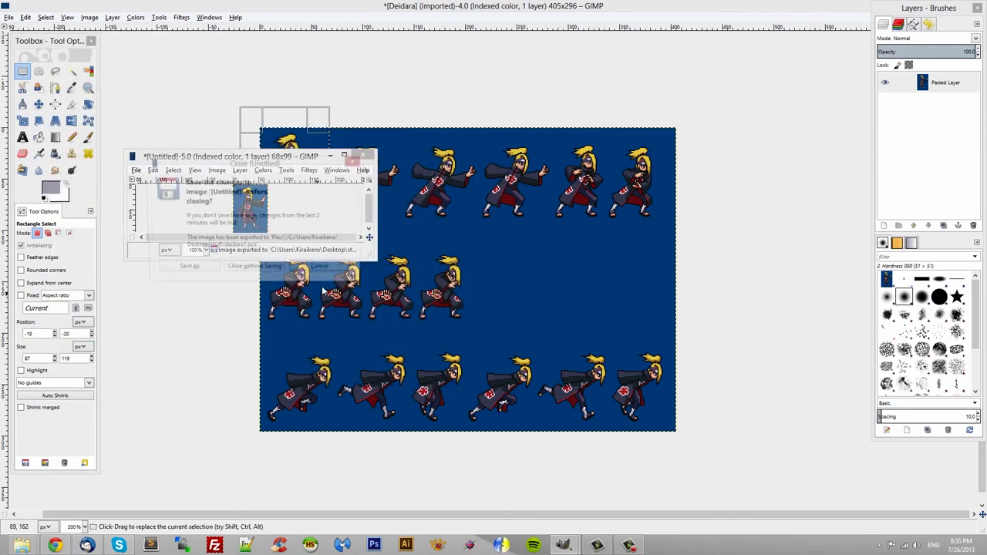
left_click(249, 271)
Open deidara1.pcx from the stuff folder and zoom in on the sprite
mouse_move(22, 545)
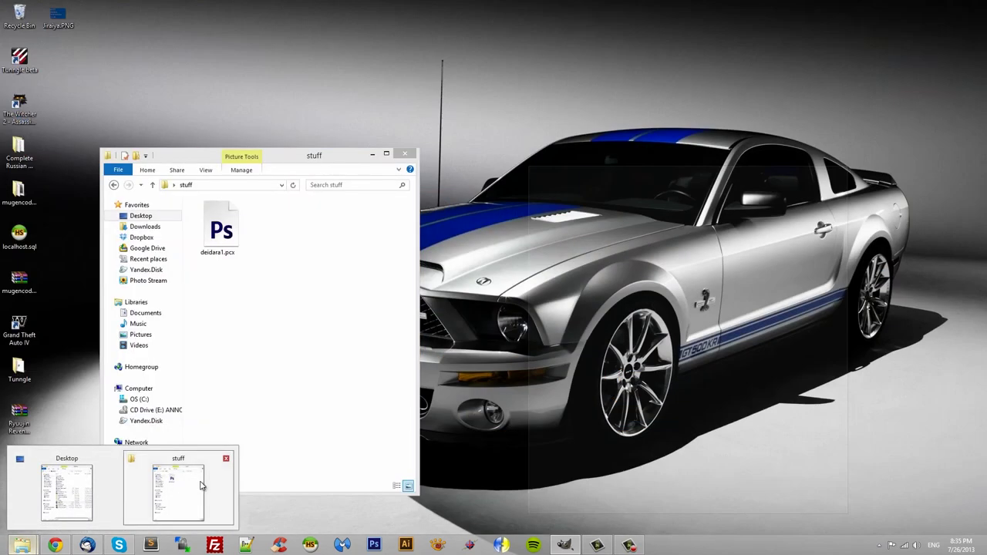
left_click(200, 486)
left_click(224, 245)
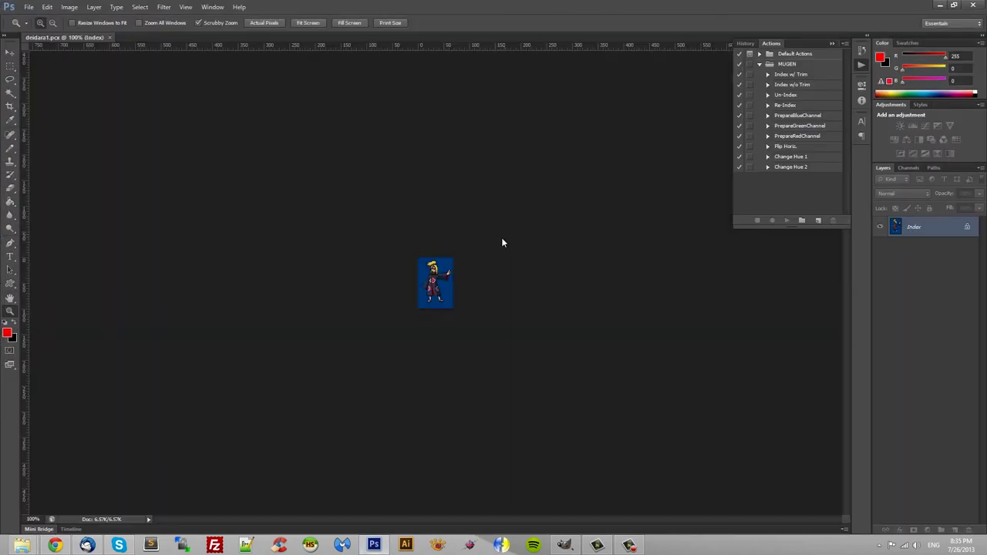
left_click(432, 287)
left_click(491, 282)
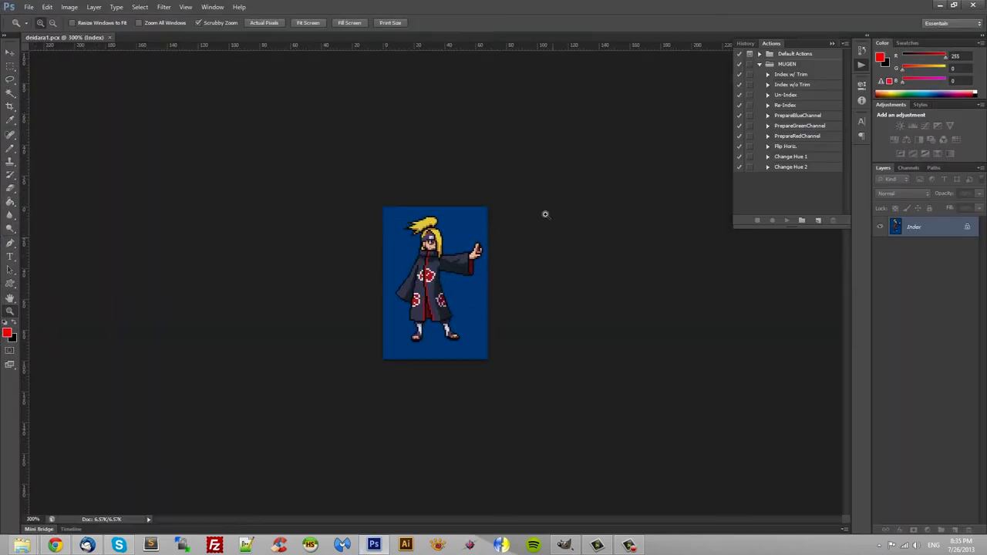
Inspect deidara1.pcx's colour table, cancel it, and minimize Photoshop
left_click(93, 8)
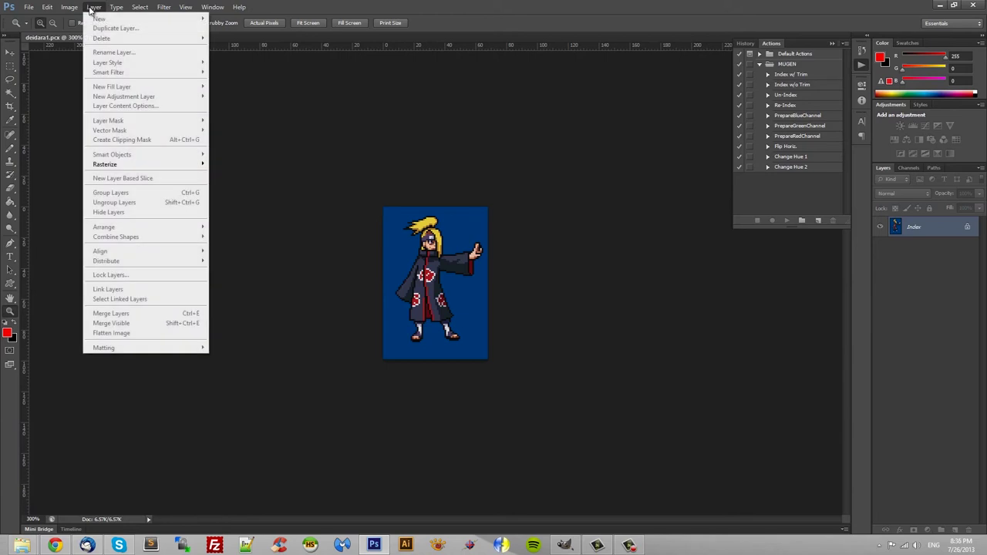
left_click(425, 147)
left_click(73, 10)
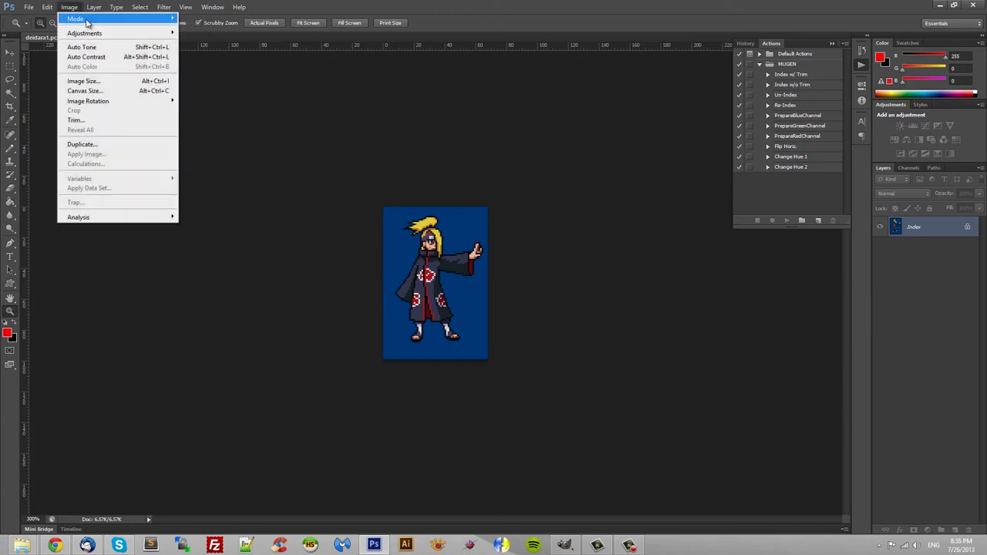
mouse_move(86, 22)
left_click(210, 136)
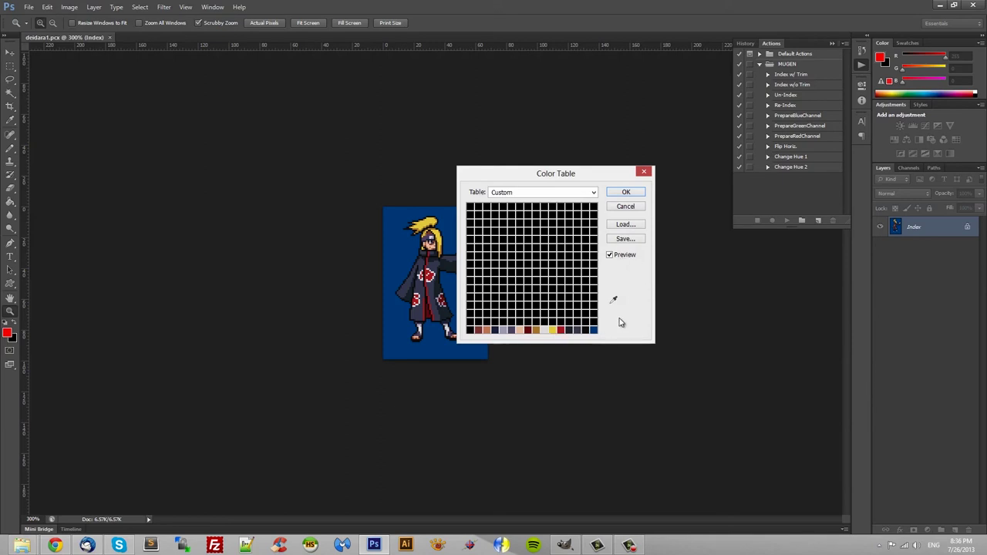
left_click(626, 207)
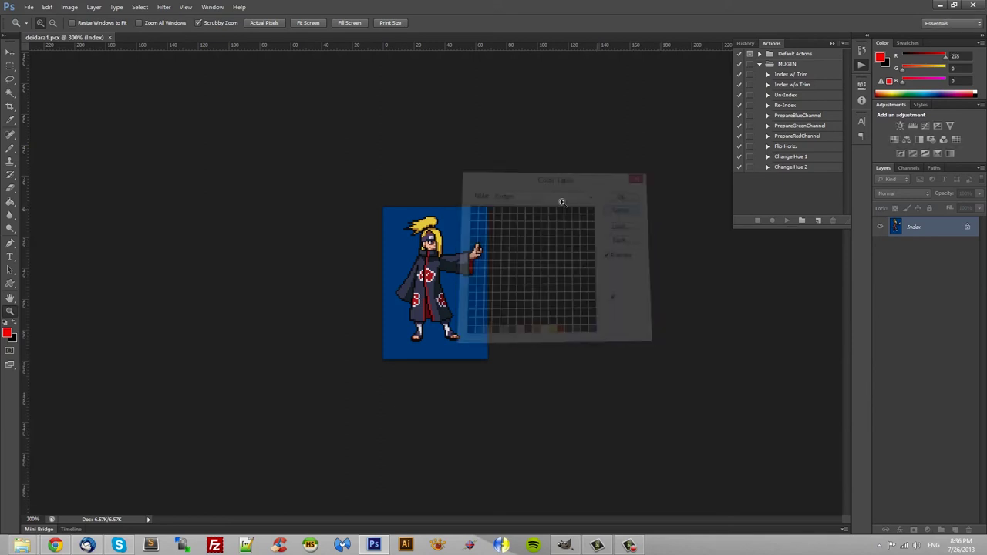
left_click(976, 5)
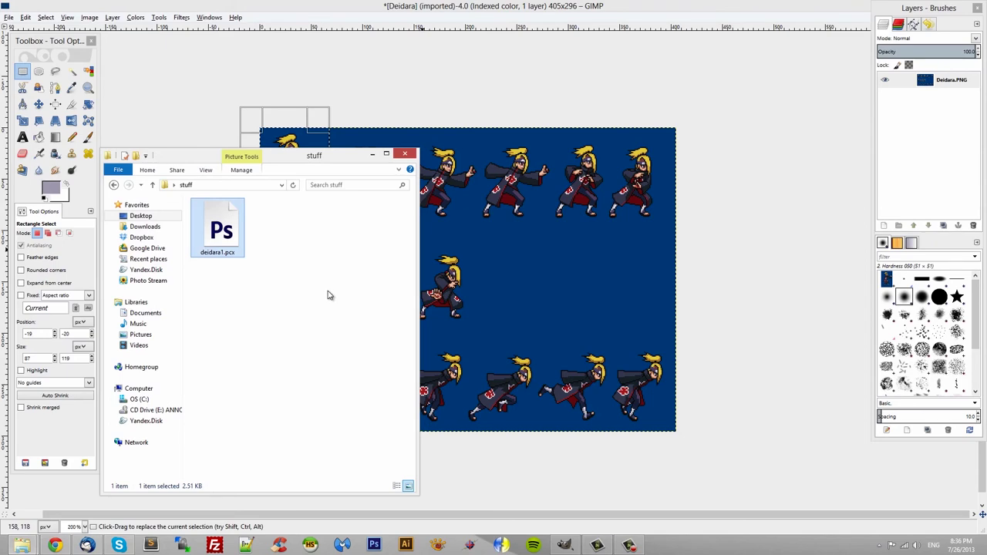
Bring the Deidara sheet forward and zoom in on its top row of sprites
left_click(566, 267)
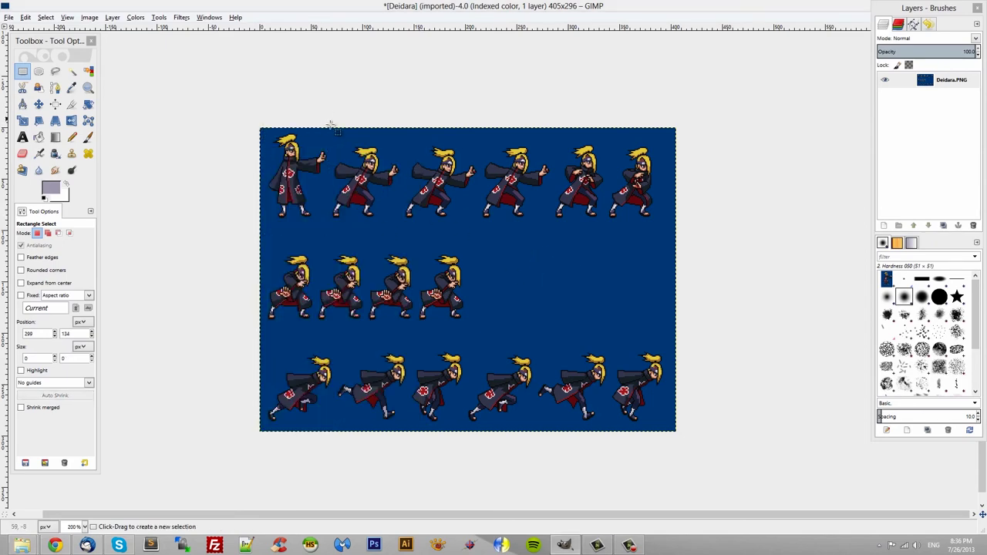
key("z")
left_click(345, 181)
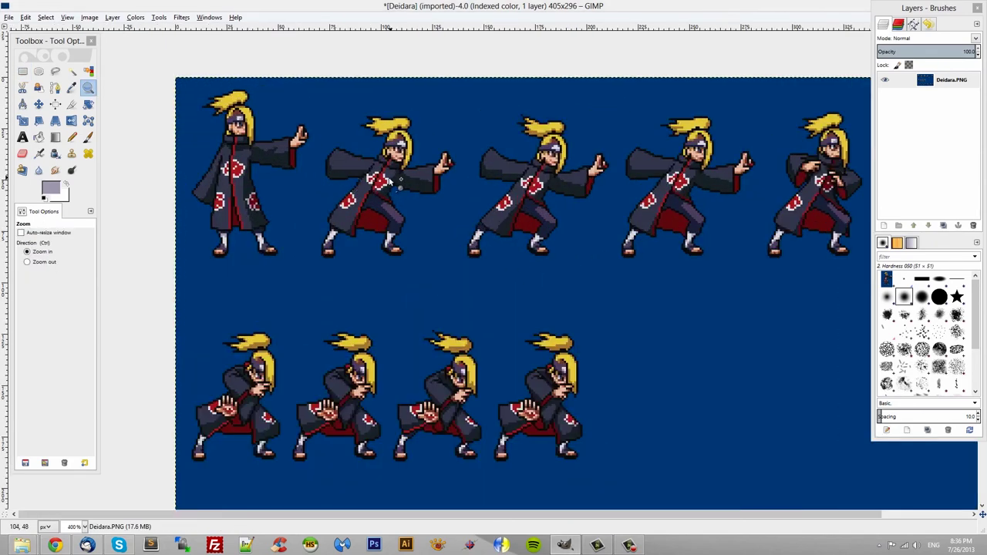
left_click(376, 182)
Select the second top-row sprite, copy it, and paste it as a new 72×91 image
key("m")
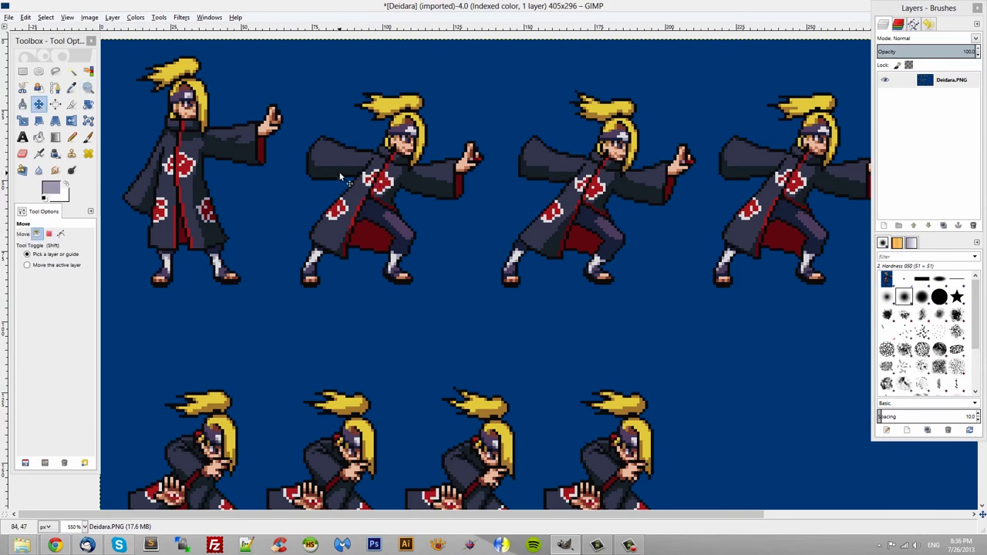
key("r")
left_click_drag(290, 55, 305, 82)
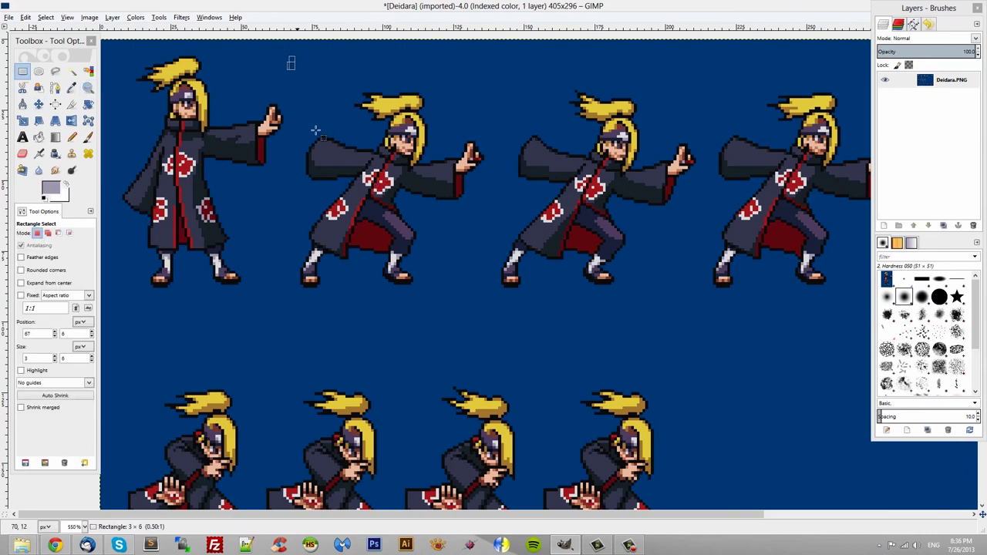
left_click_drag(315, 131, 492, 312)
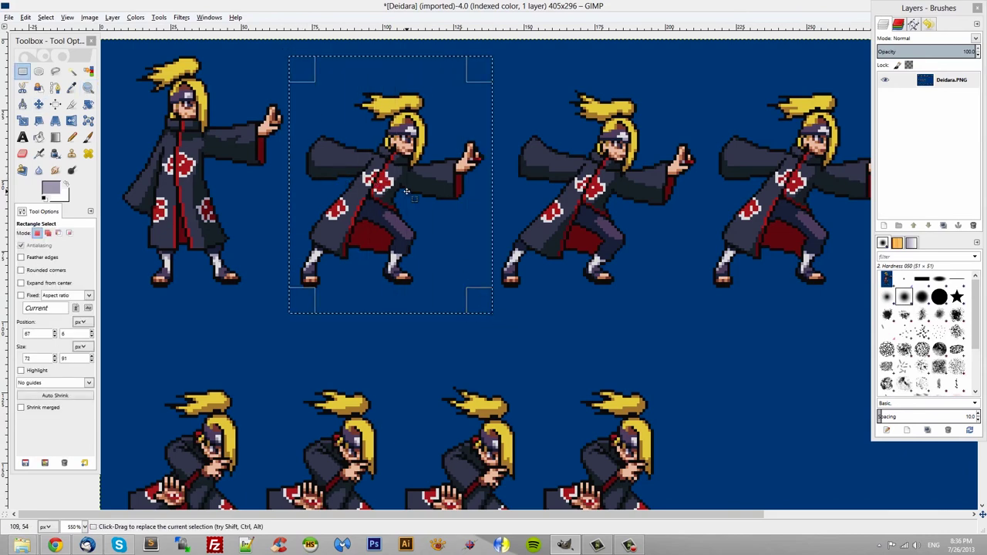
key("ctrl+c")
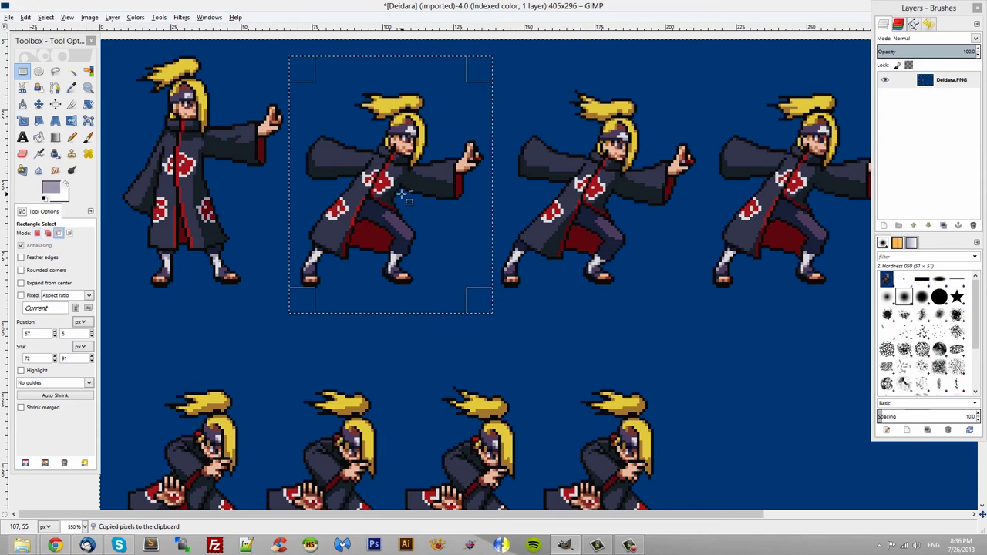
key("ctrl+shift+v")
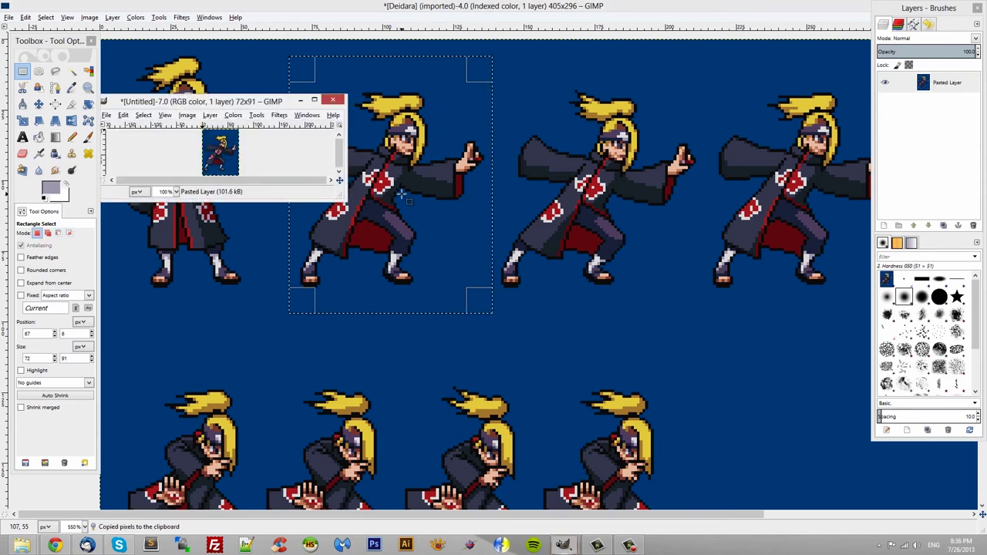
left_click_drag(183, 103, 218, 134)
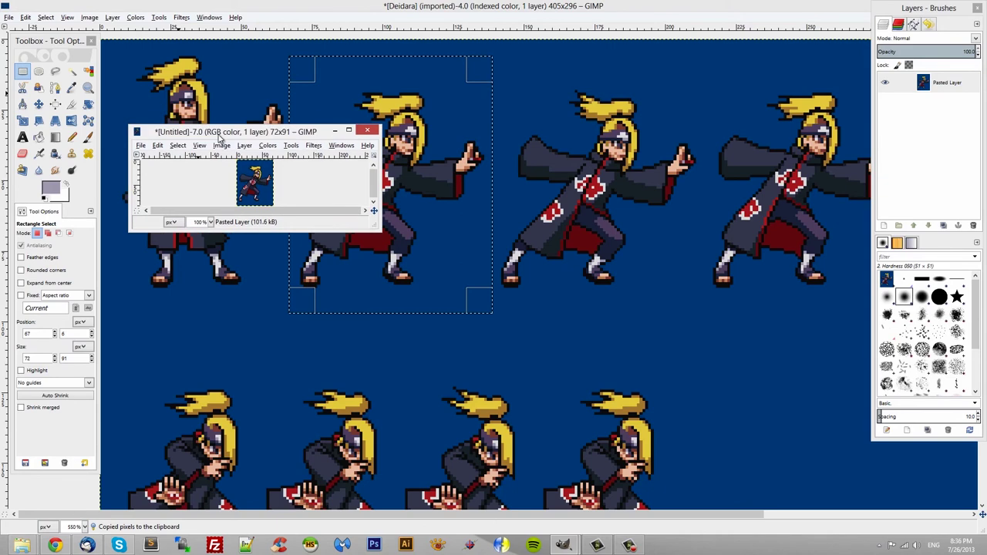
left_click(200, 145)
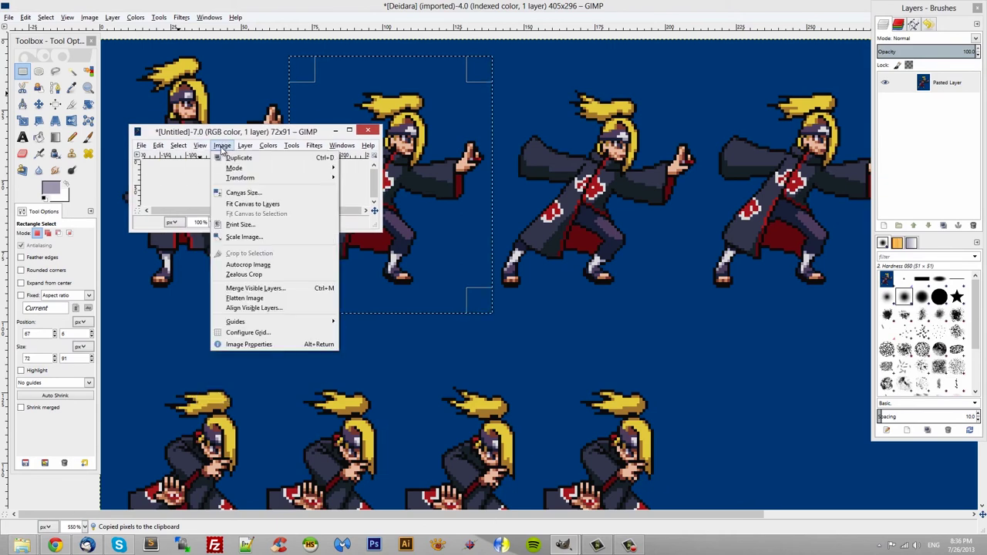
Convert the 72×91 sprite to indexed using 'Colormap of Image #4' with dithering None
mouse_move(253, 169)
left_click(374, 189)
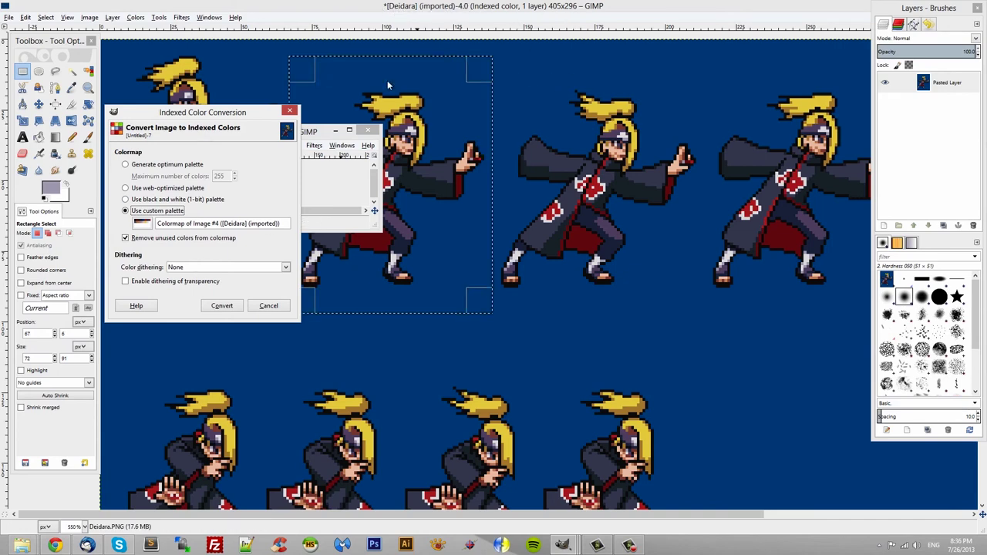
left_click(222, 306)
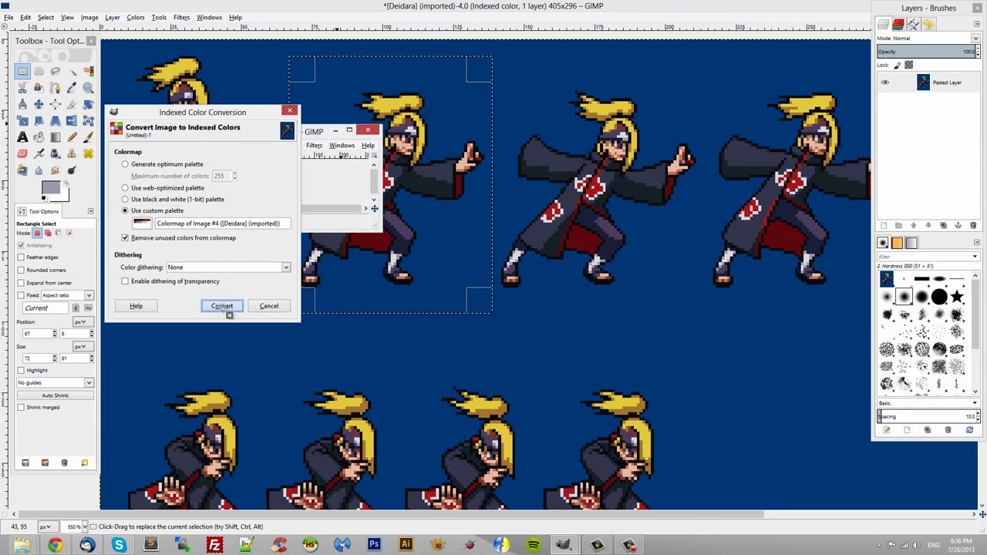
Export the sprite as deidara2.pcx into the stuff folder and close it without saving
left_click(141, 146)
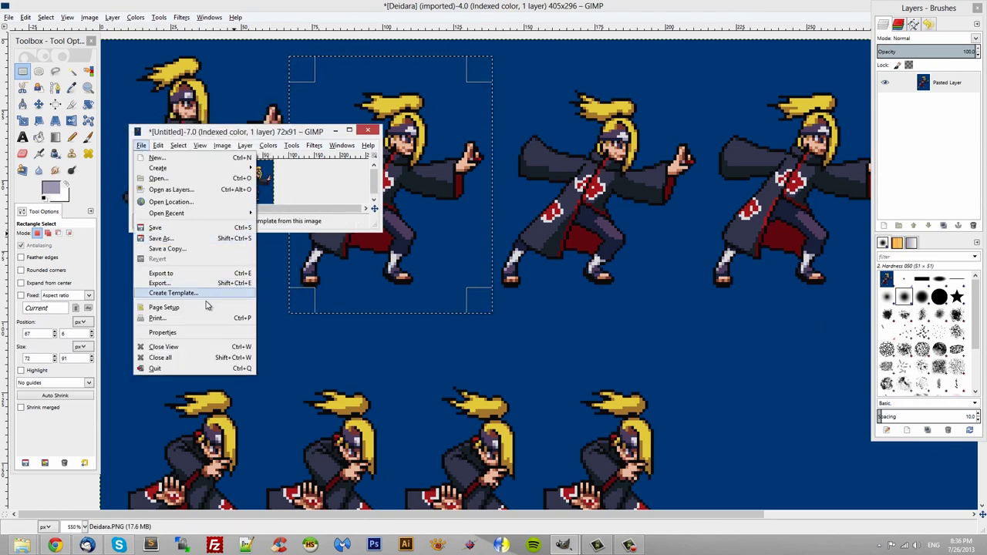
left_click(206, 284)
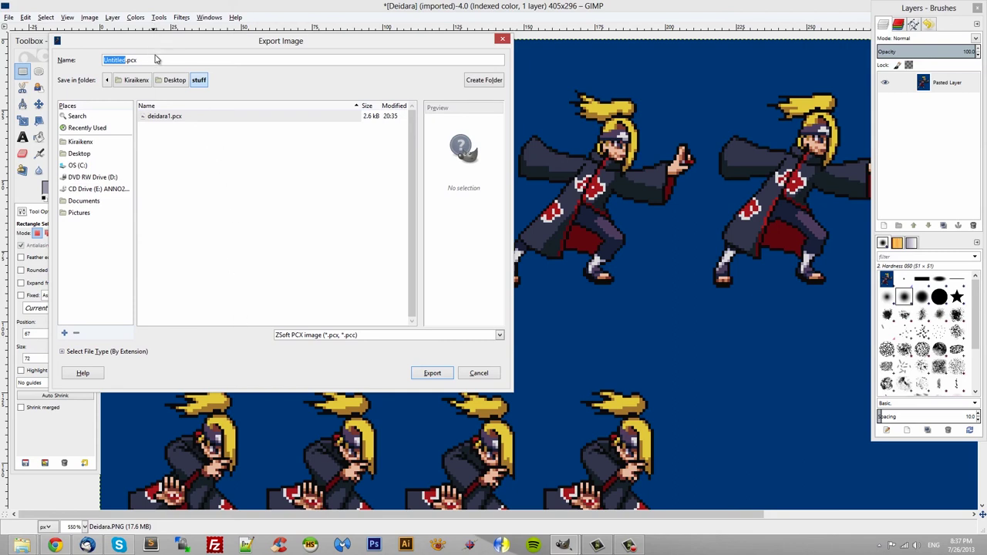
type("deidara2")
key("Return")
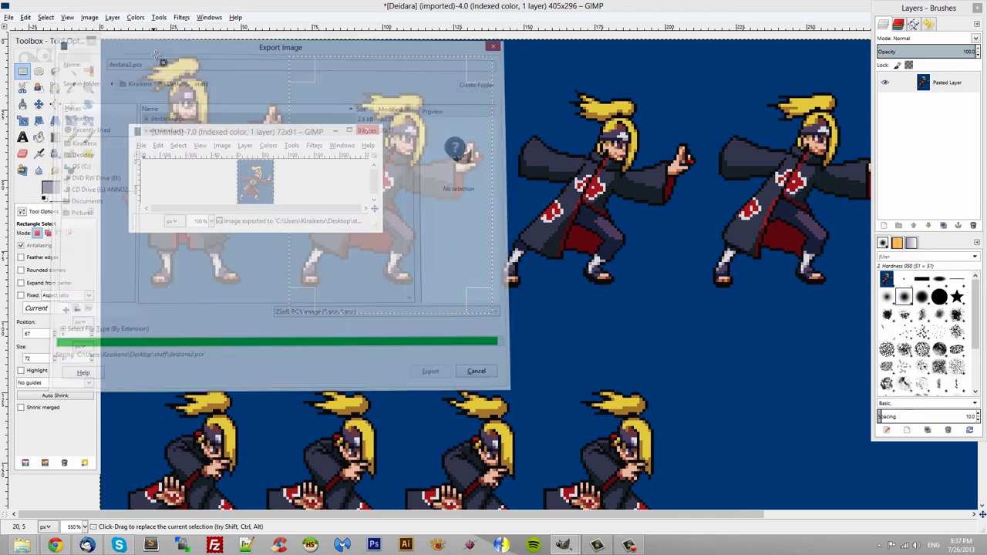
left_click(366, 132)
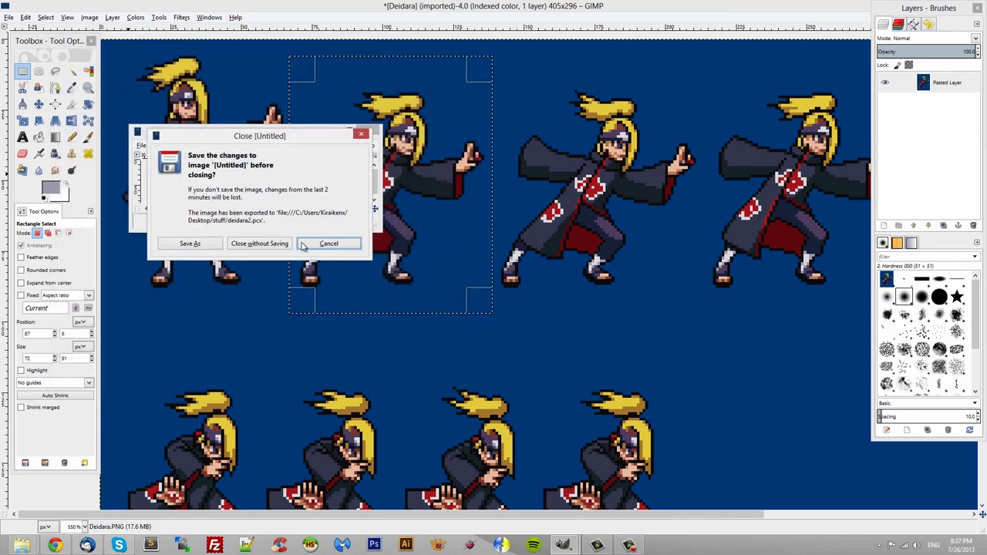
left_click(264, 247)
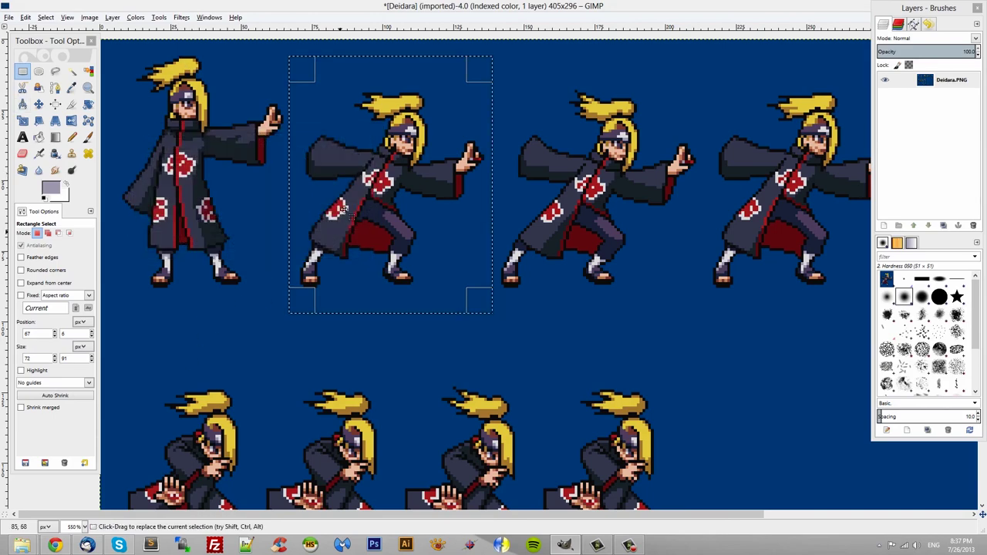
Show the stuff folder over GIMP, with deidara1.pcx and deidara2.pcx listed
mouse_move(21, 544)
left_click(154, 497)
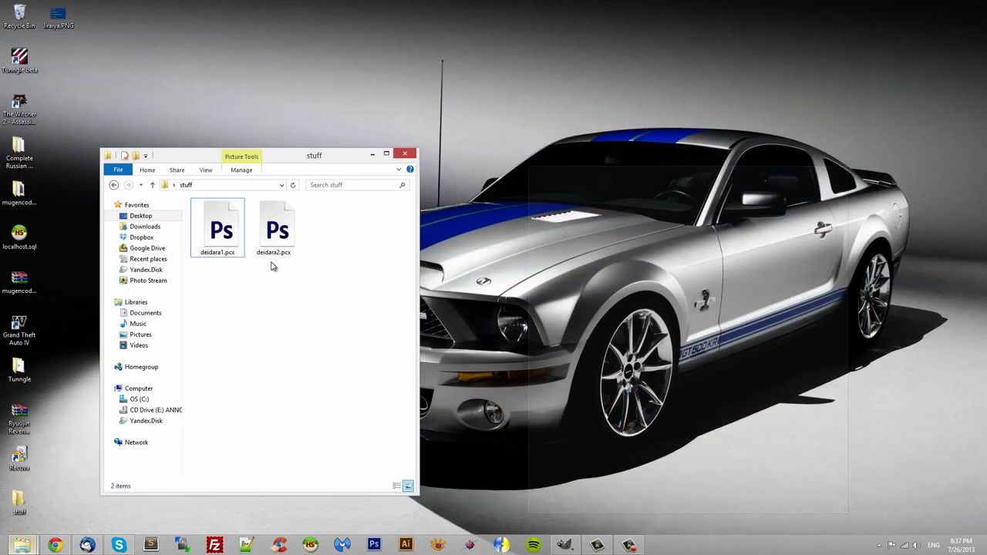
left_click(284, 238)
left_click_drag(309, 308, 239, 254)
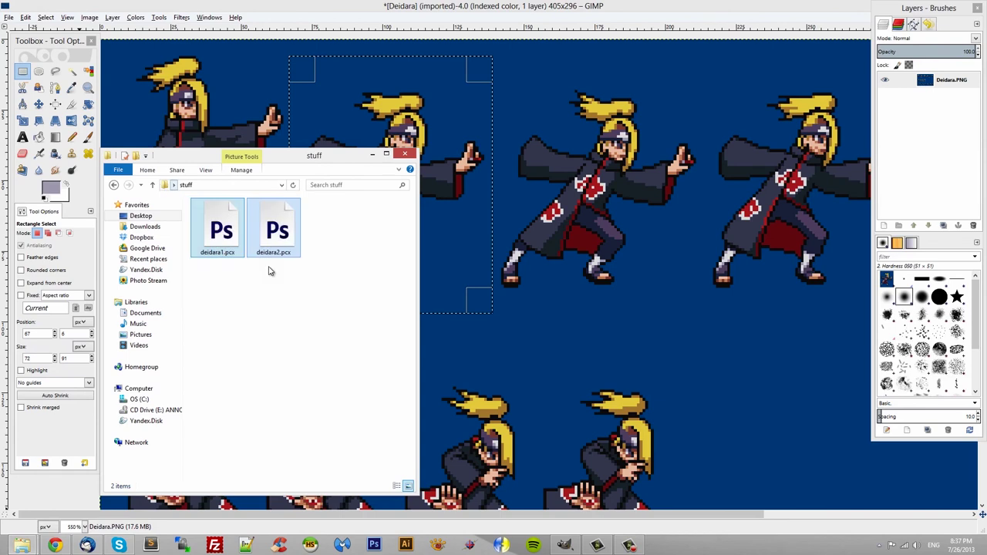
left_click(320, 326)
left_click_drag(342, 160, 371, 155)
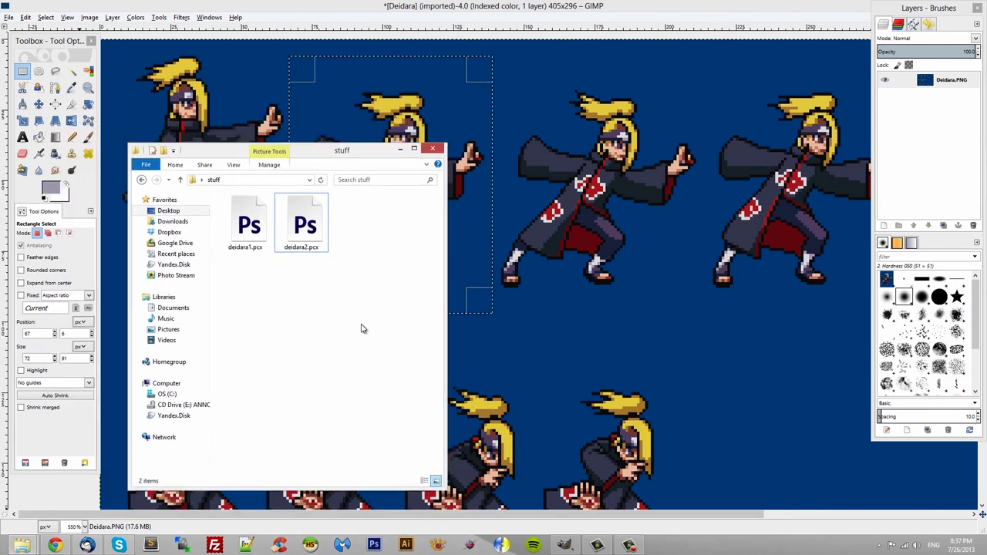